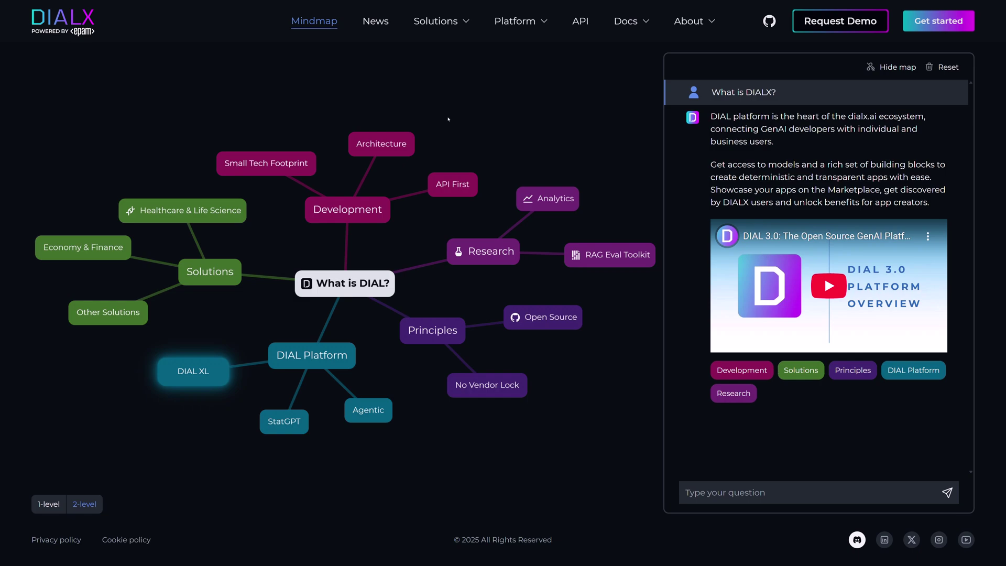
- Open the DIAL XL topic in the mindmap and read through its description and key concepts
left_click(201, 372)
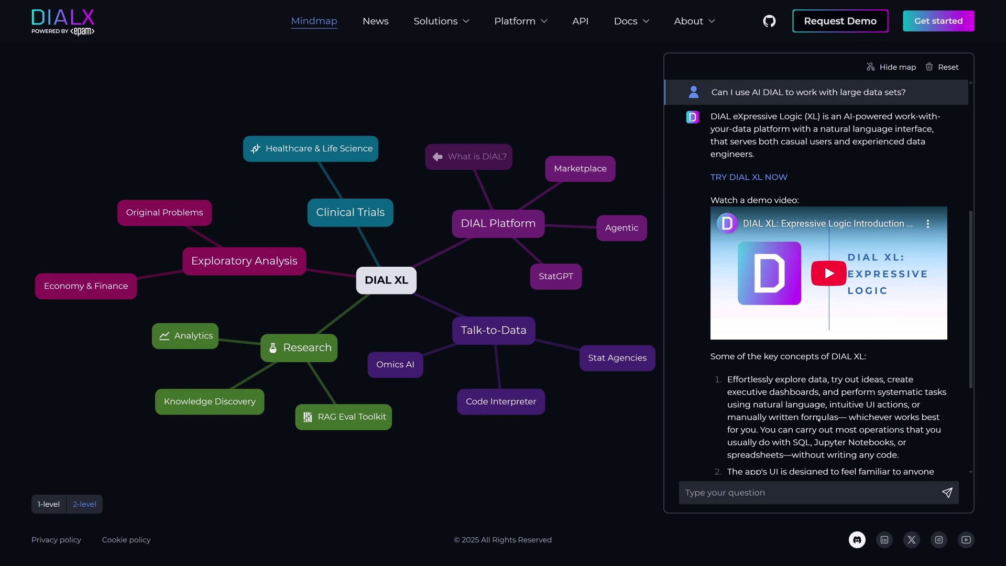
scroll(815, 416, "down", 4)
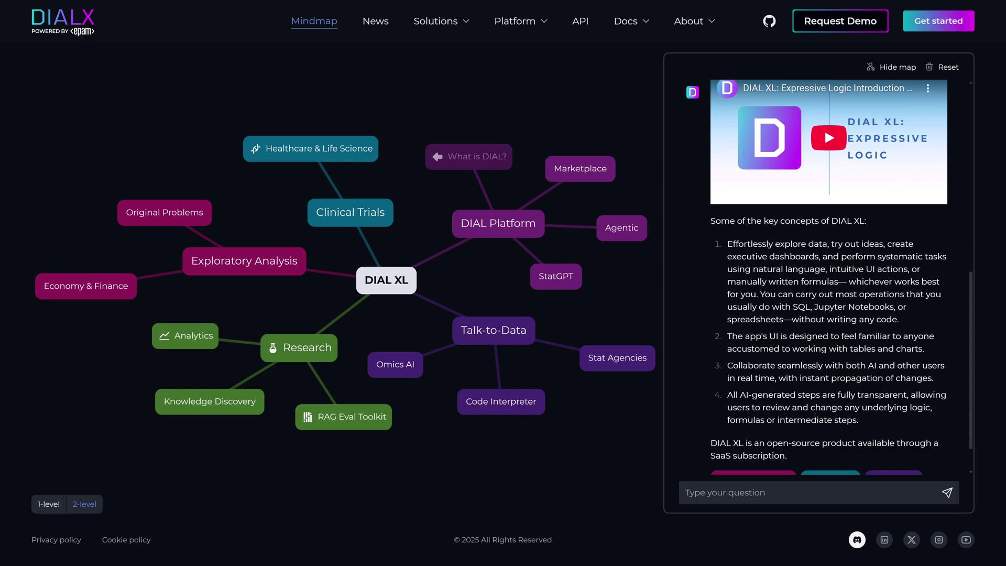
scroll(815, 415, "down", 1)
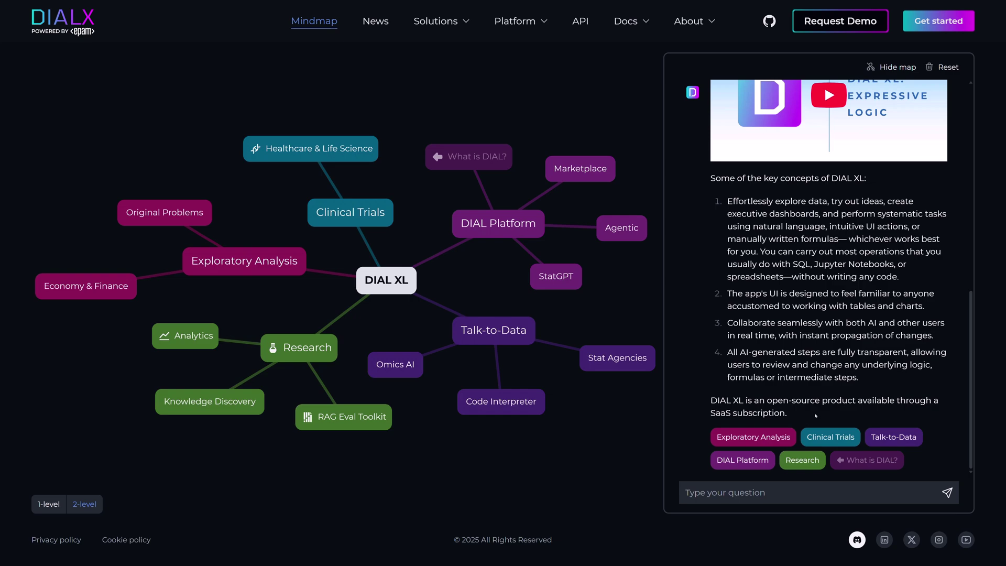
scroll(816, 416, "up", 3)
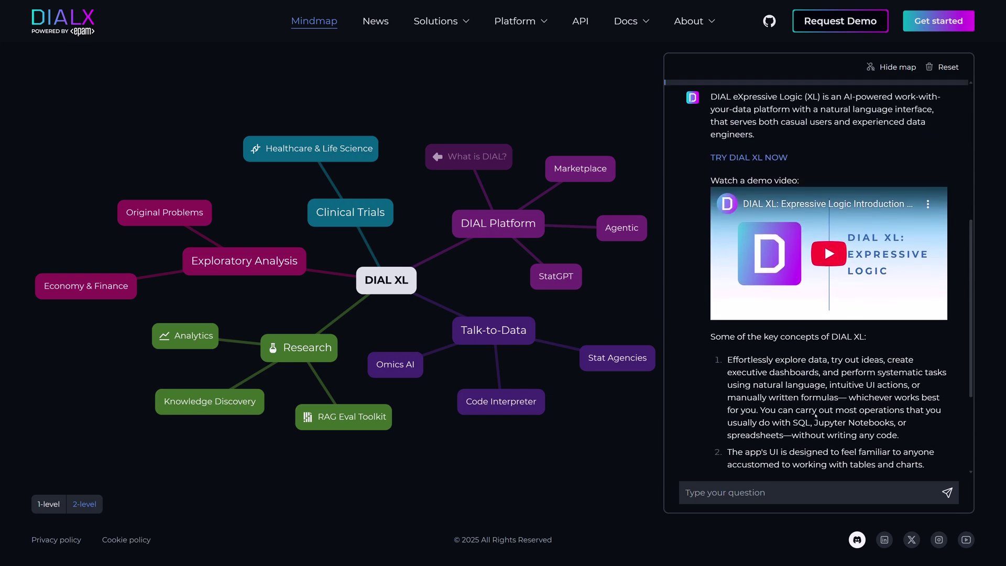
scroll(816, 415, "up", 1)
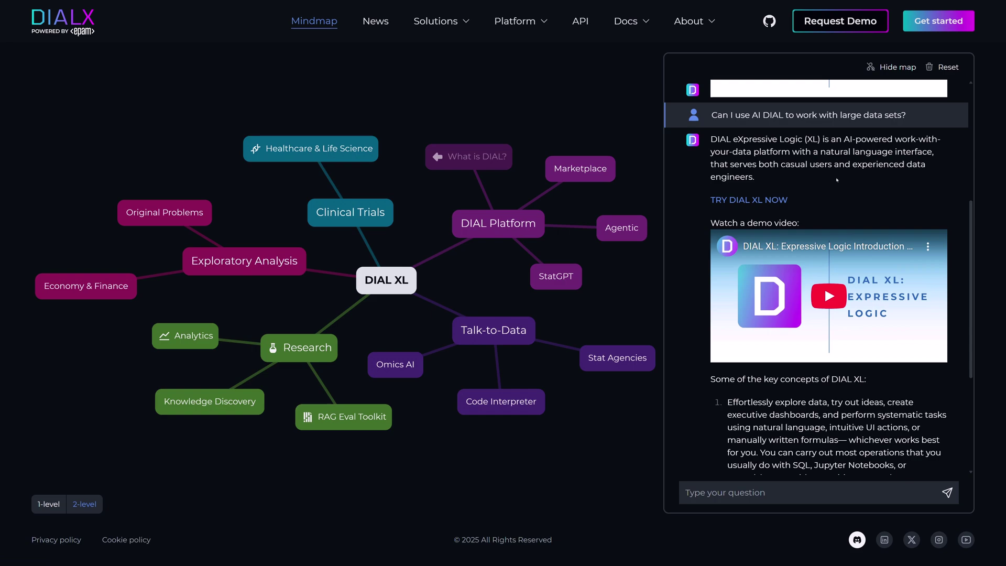
- Launch DIAL XL, open the DIAL_XL_Customer_Goods project and select its sales and customers tables in turn
left_click(770, 202)
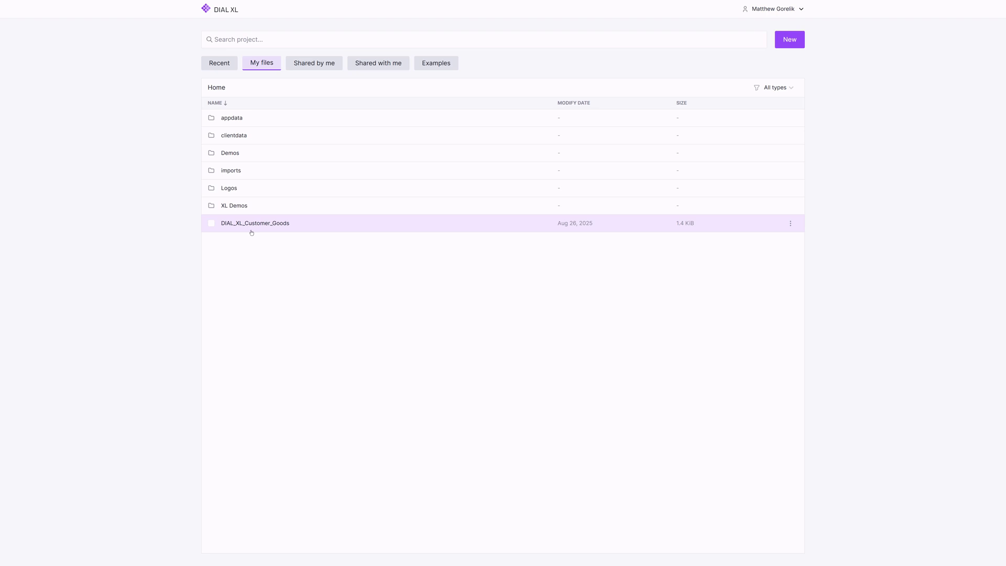
left_click(256, 229)
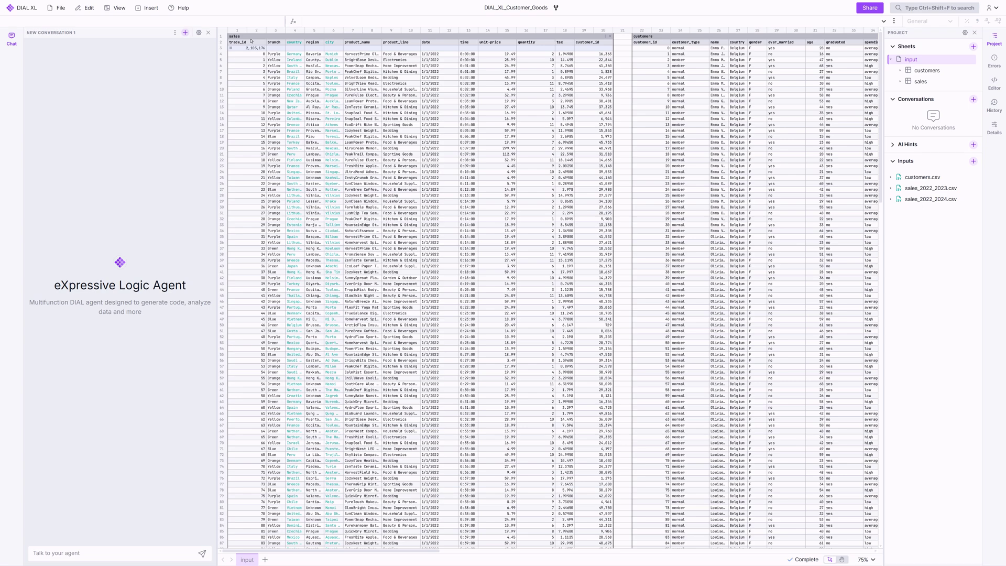
left_click(253, 40)
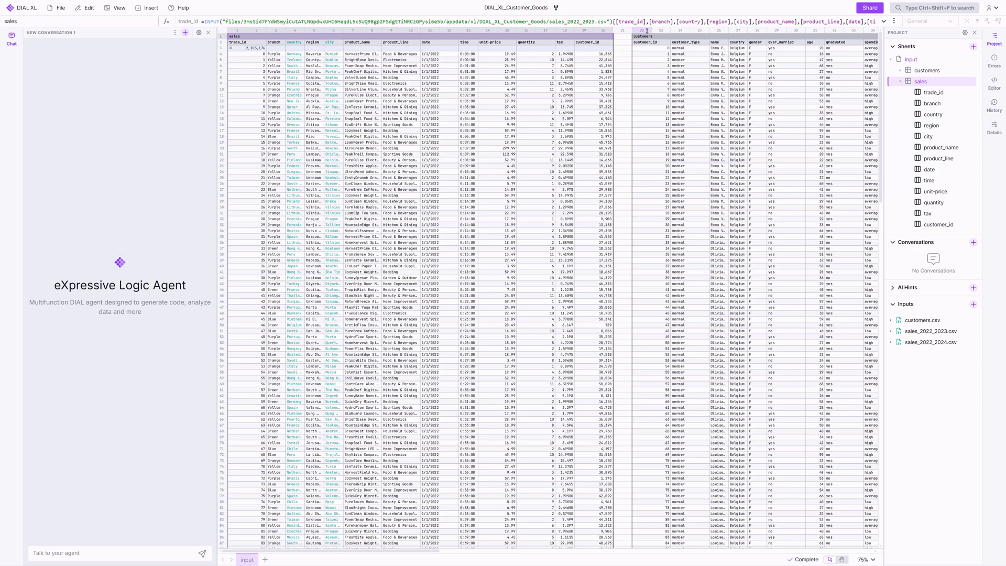
left_click(650, 38)
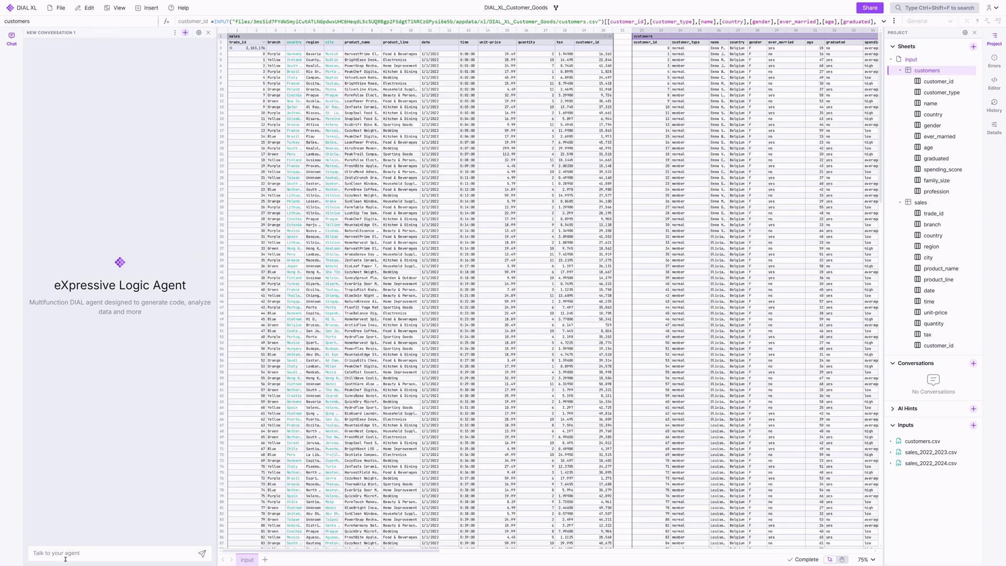
- Ask the agent to describe the input tables, what the data is about and what analysis it suggests, without changing anything
type("Please describe the input tables. What is this data about? What analysis you can suggest? Don't change anything.")
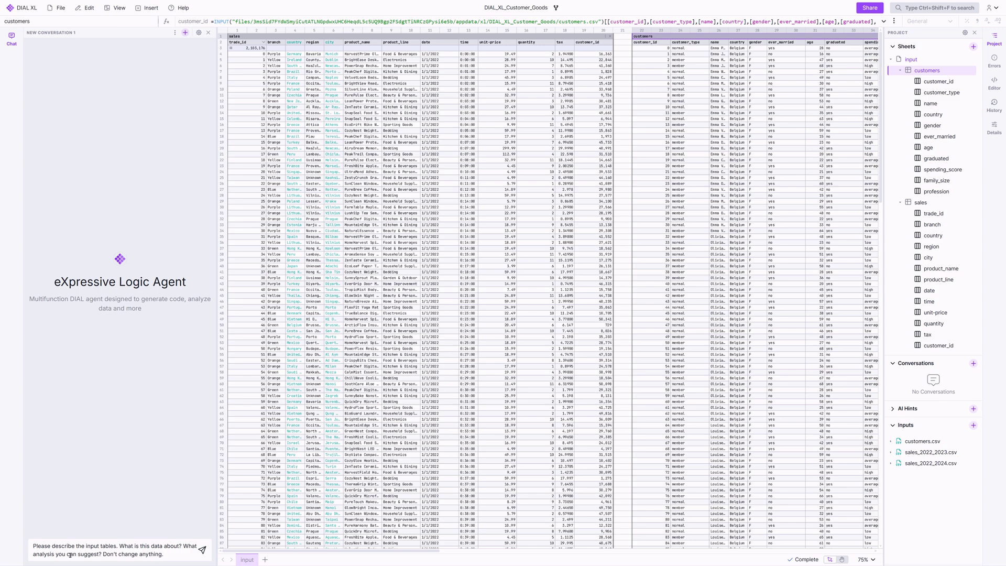
key("Return")
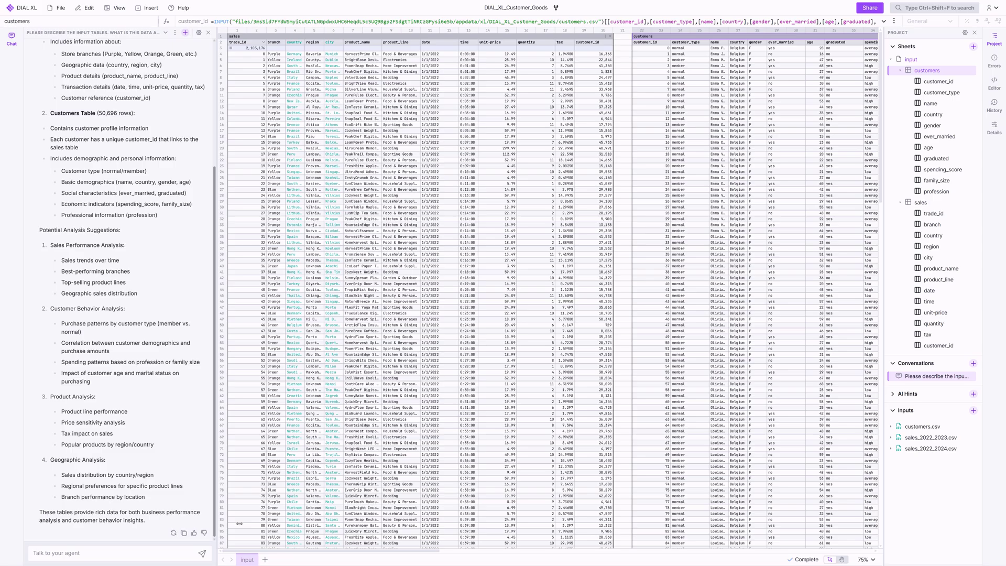
- Start a new agent conversation and add a worksheet named "analysis"
left_click(973, 363)
left_click(265, 559)
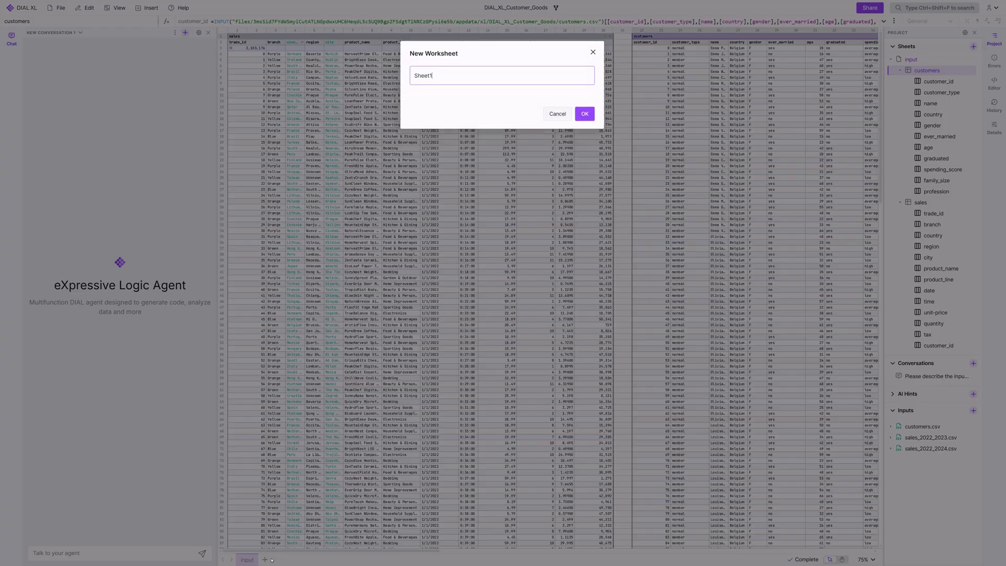
type("analysis")
key("Return")
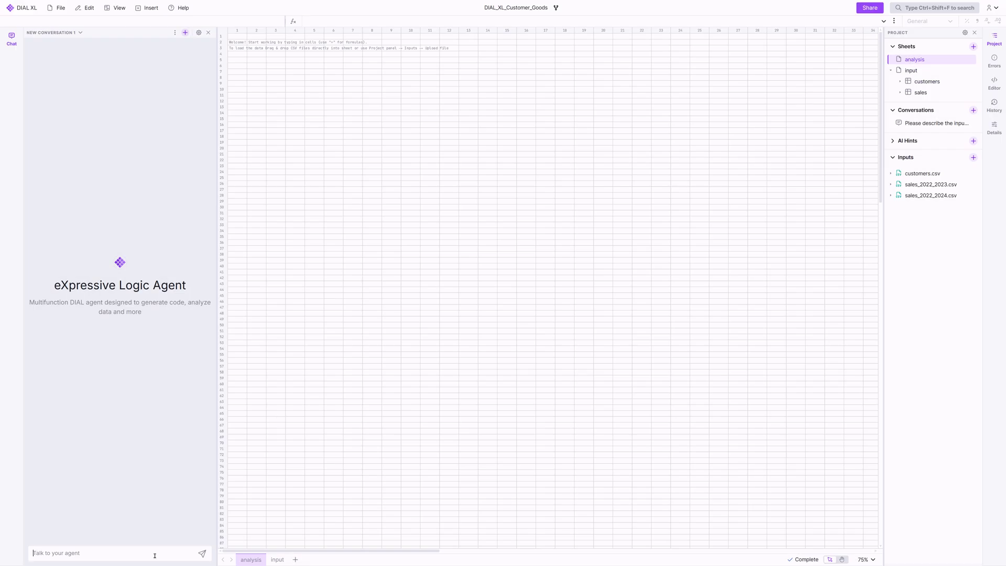
- Ask the agent to clone the Customer table, adding a column with all transactions per customer and another with total transaction amount
left_click(157, 553)
type("Clone Customer table and add the column to this new table with all transactions for each customer. Please add another column to this new table with total transaction amount")
key("Return")
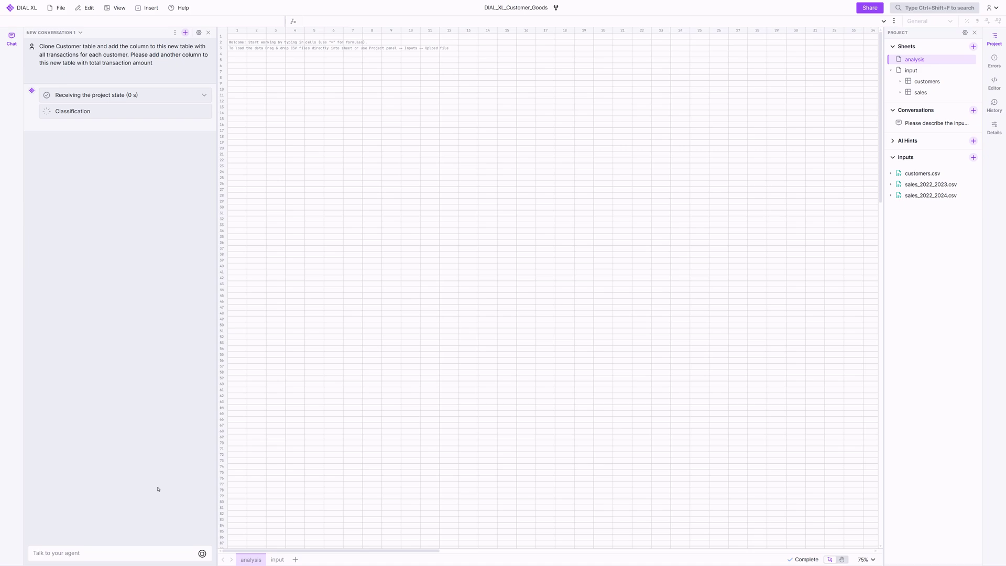
- Review the agent's processing steps and suggested changes for the customer_transactions table, and accept the pending edits
left_click(74, 144)
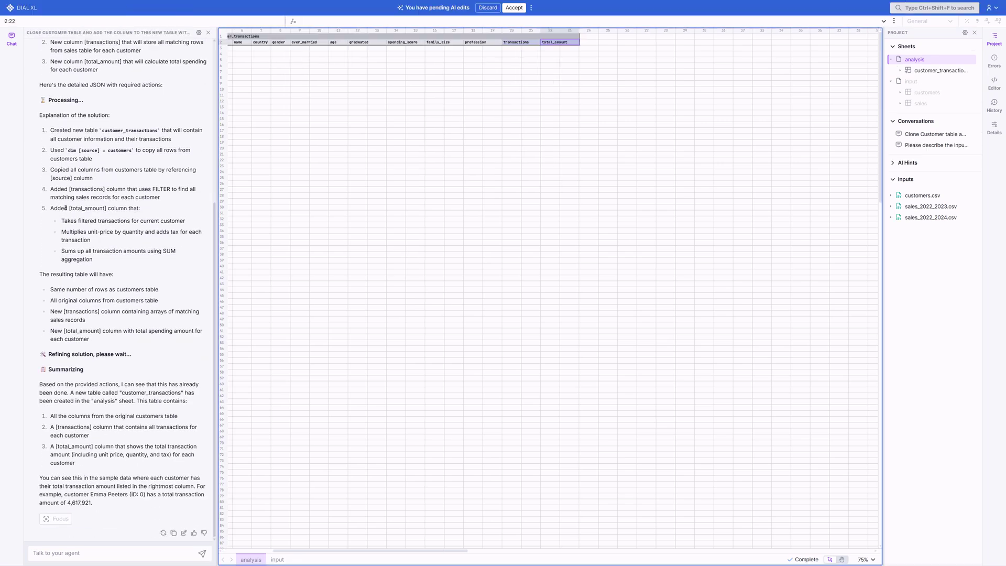
scroll(76, 225, "up", 3)
scroll(77, 224, "up", 1)
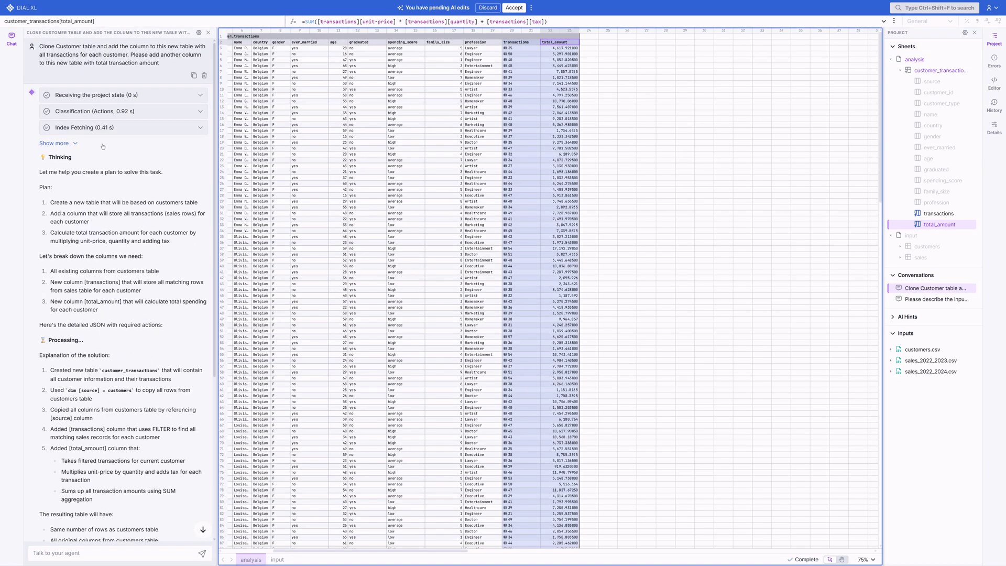
left_click(53, 144)
left_click(91, 307)
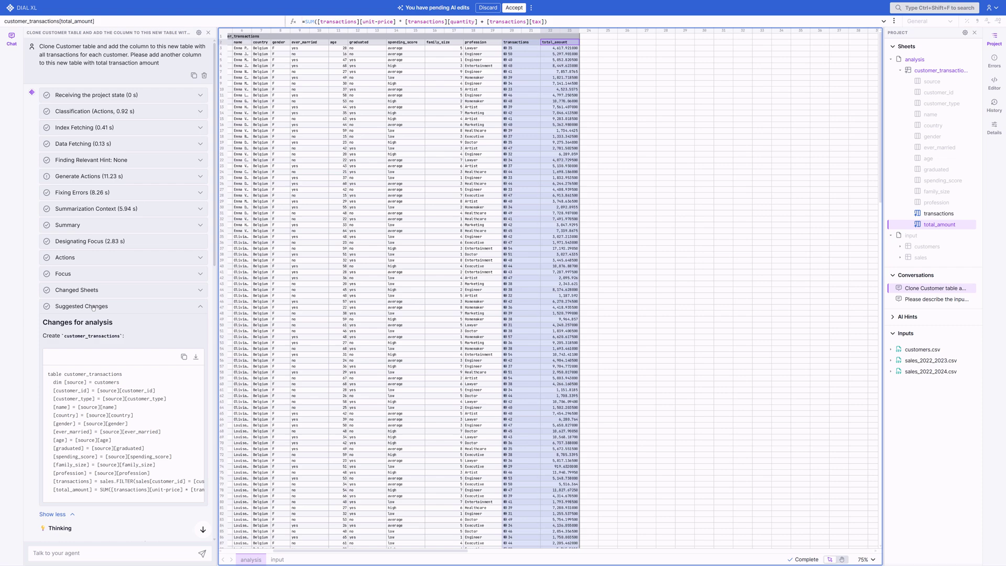
left_click(96, 312)
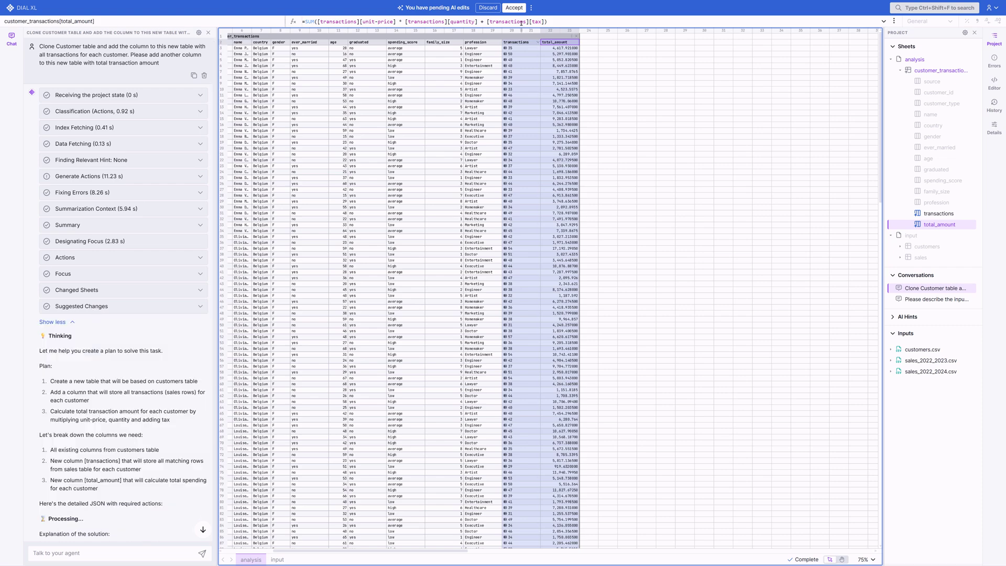
left_click(512, 8)
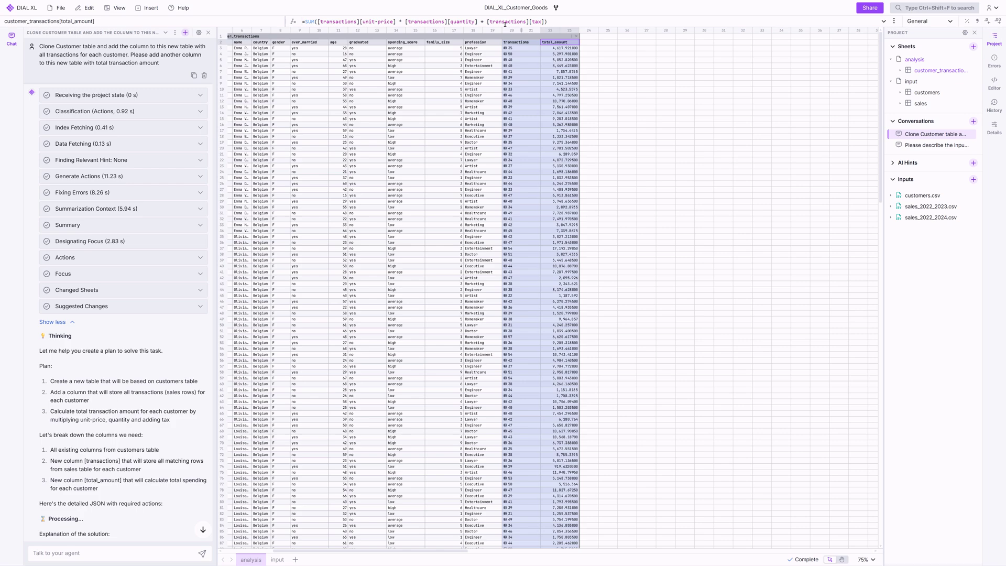
- Remove the tax term from the total_amount formula so it reads =SUM([transactions][unit-price] * [transactions][quantity])
left_click_drag(479, 21, 541, 21)
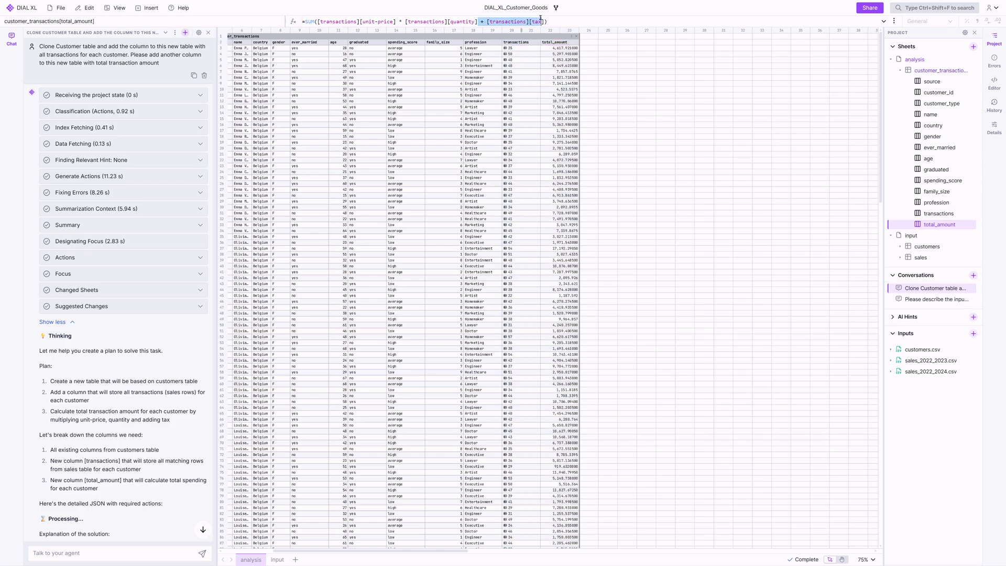
key("BackSpace")
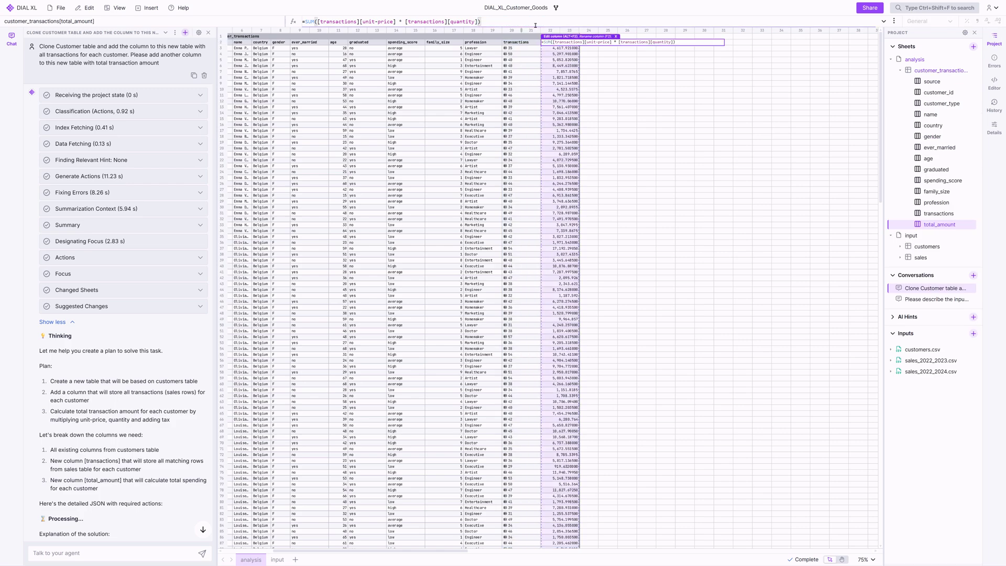
key("Return")
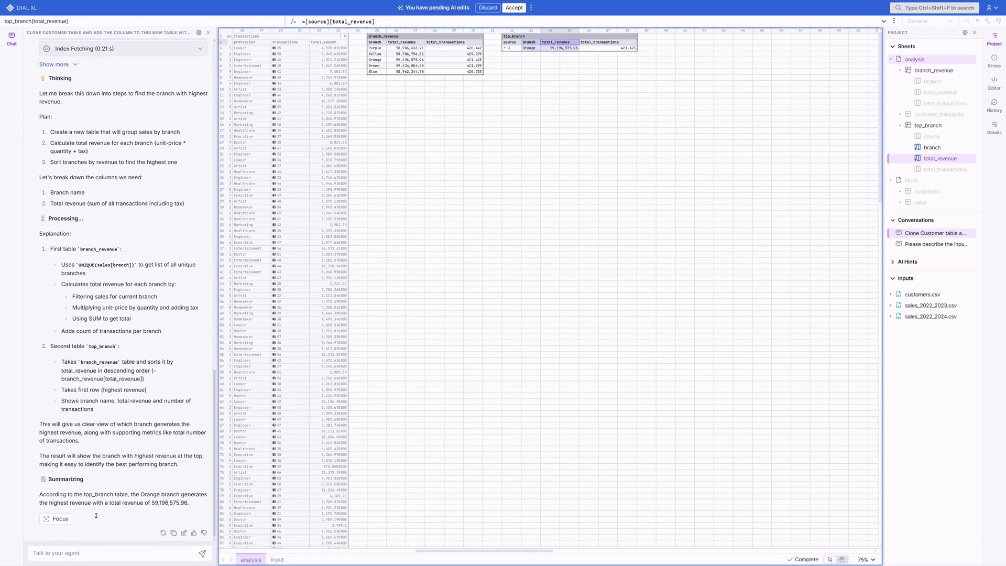
- Accept the pending branch revenue edits and ask the agent for the top branch's revenue breakdown by age, gender and profession
left_click(514, 8)
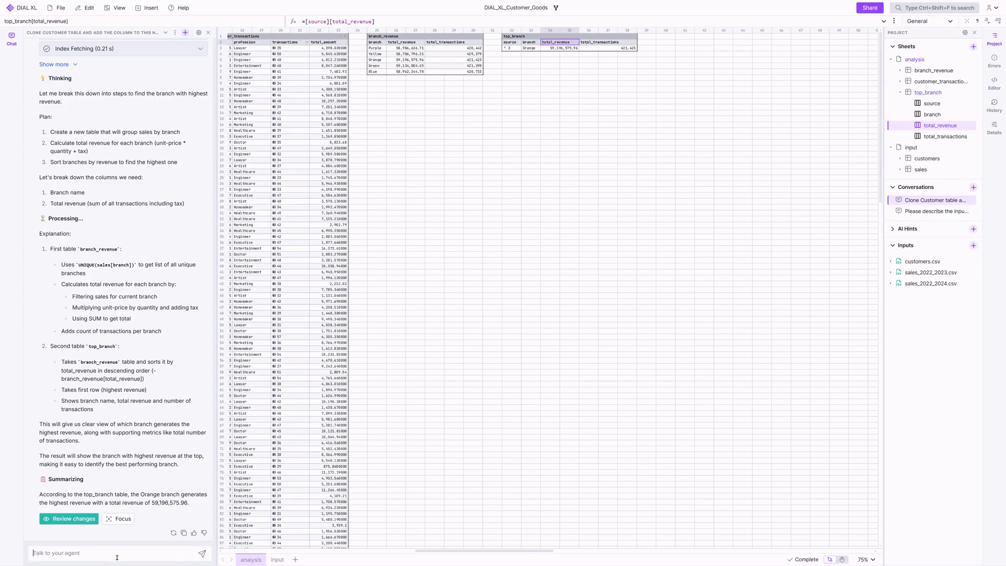
type("For the top branch please give me revenue breakdown by demographics, specifically age, gender and profession. Create a separate table that defines age group boundaries. Don't hardcode branch name.")
key("Return")
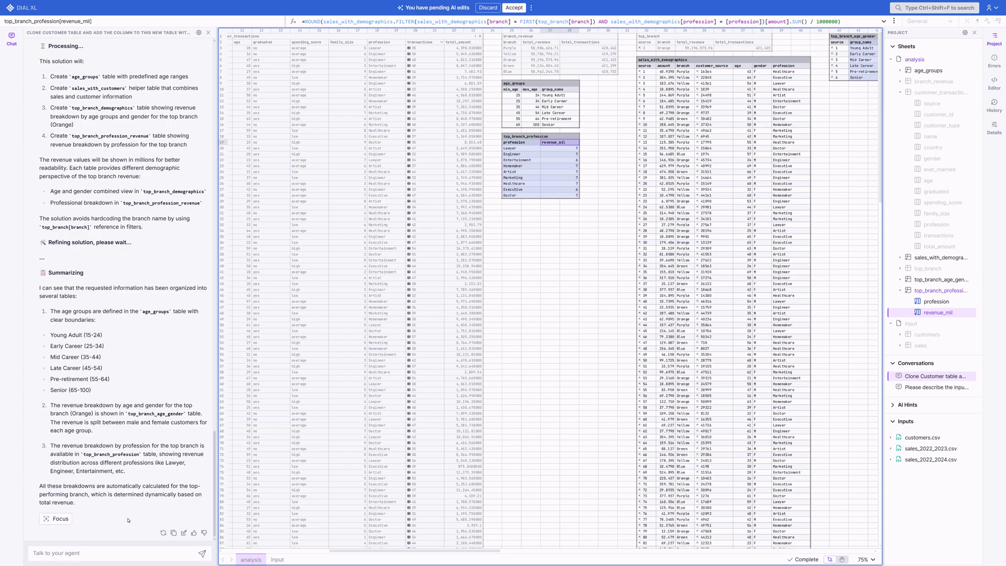
- Review and accept the pending demographic breakdown edits, and select the customer_source column in sales_with_demographics
scroll(492, 477, "right", 5)
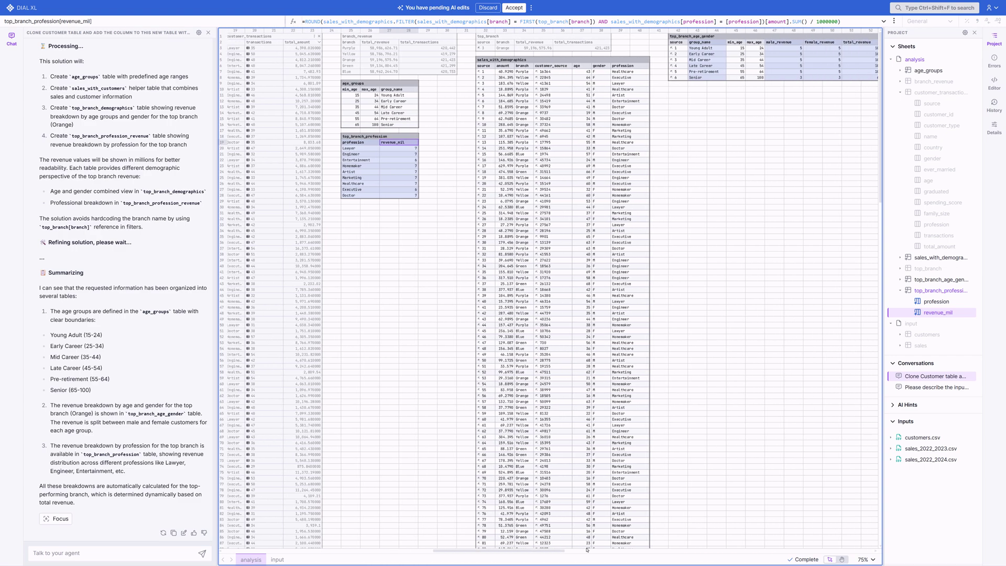
left_click(514, 8)
left_click(545, 66)
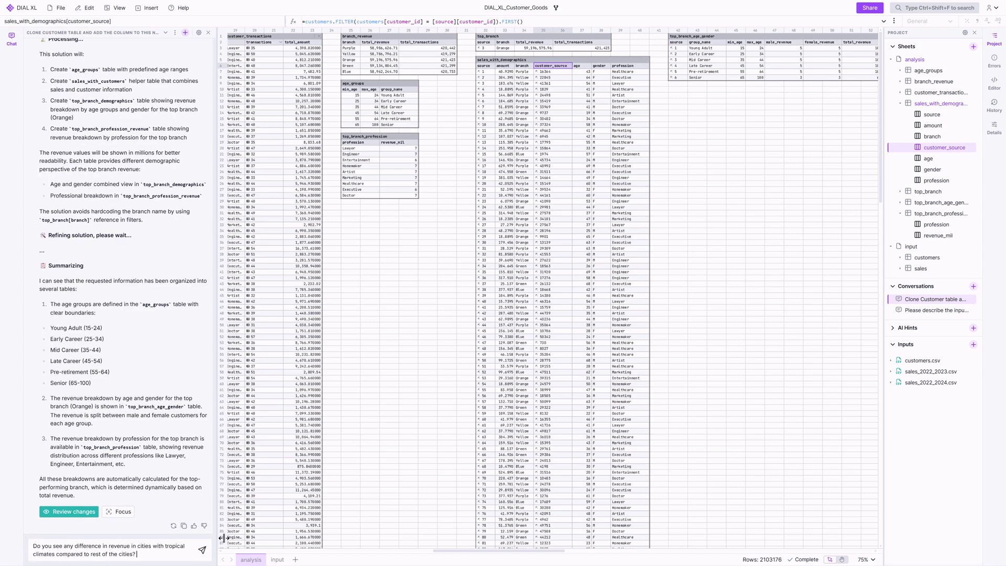
- Add another worksheet to the project and name it "insights"
left_click(295, 560)
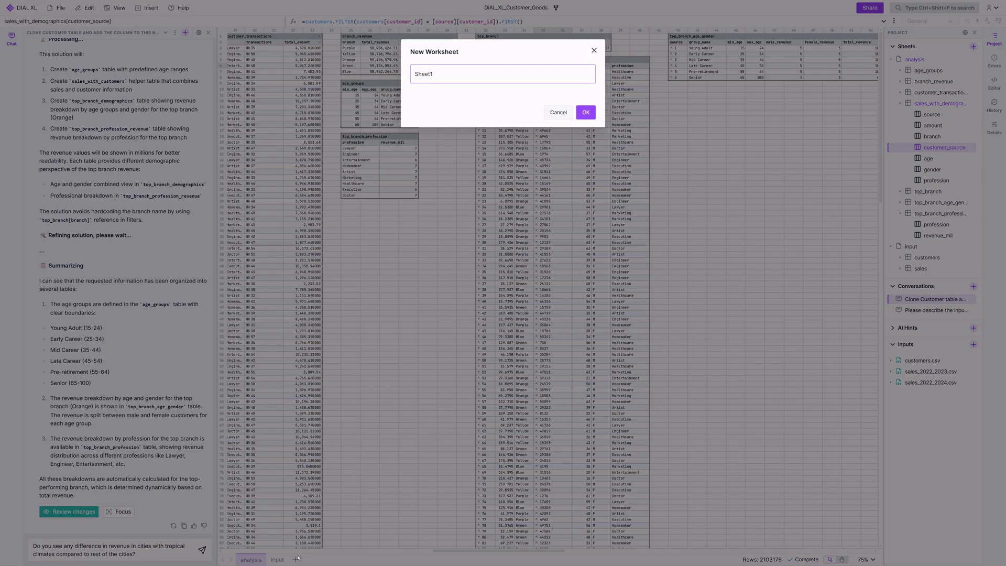
key("ctrl+a")
type("insights")
key("Return")
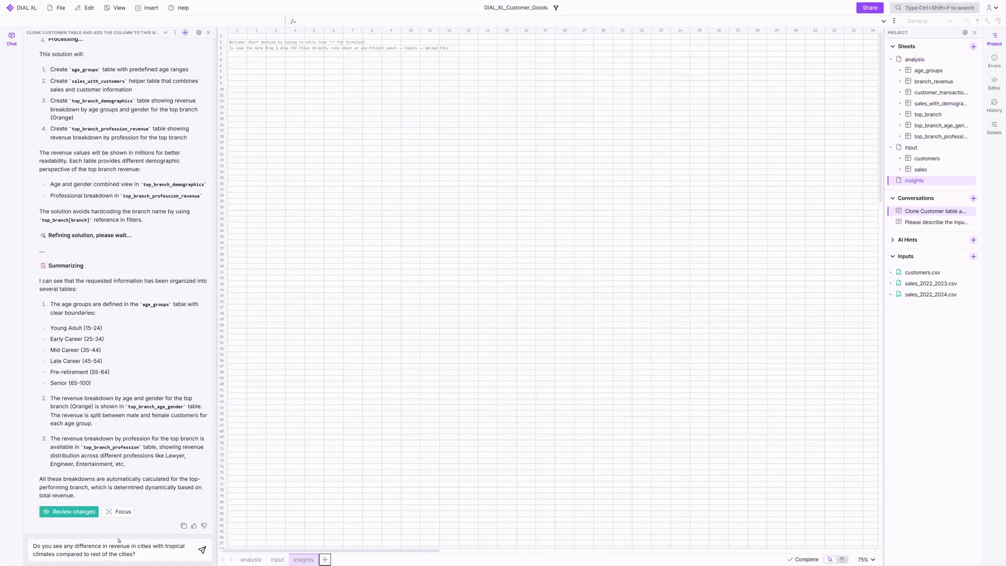
- Ask the agent whether revenue in tropical-climate cities differs from the rest of the cities, and accept its pending edits
left_click(199, 551)
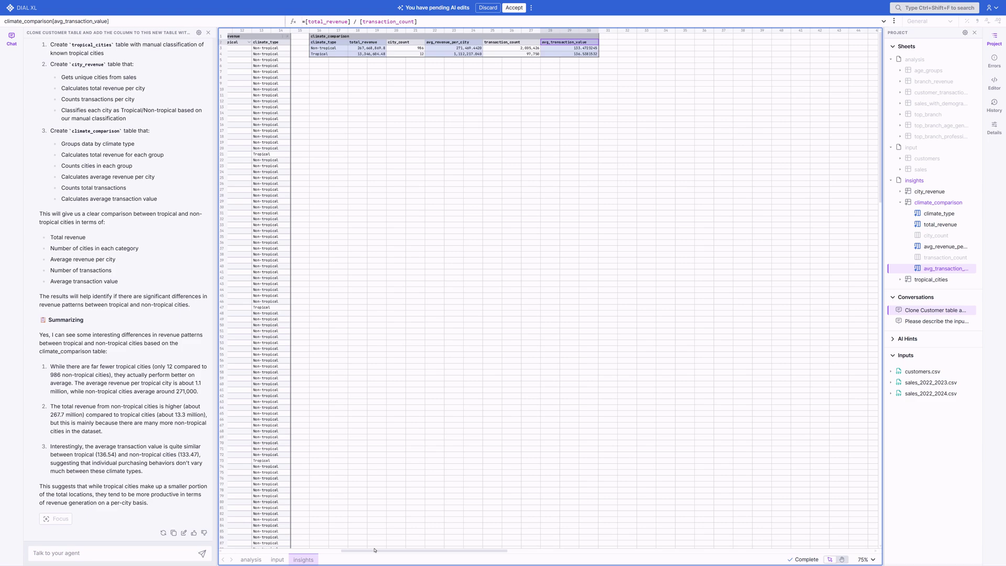
left_click_drag(377, 553, 256, 557)
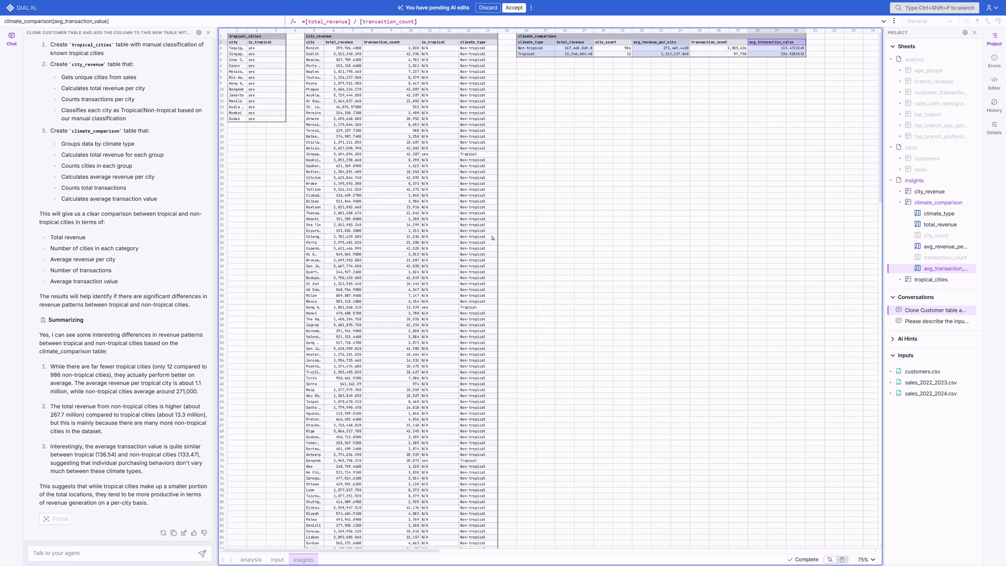
left_click(514, 7)
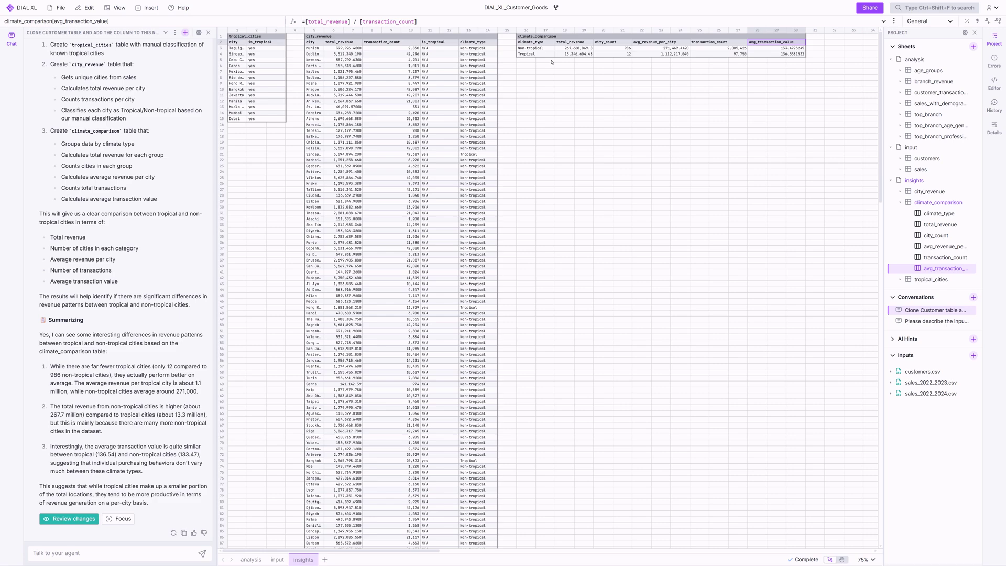
- Share the DIAL_XL_Customer_Goods project with editing by other users allowed, and copy the sharing link
left_click(870, 8)
left_click(450, 101)
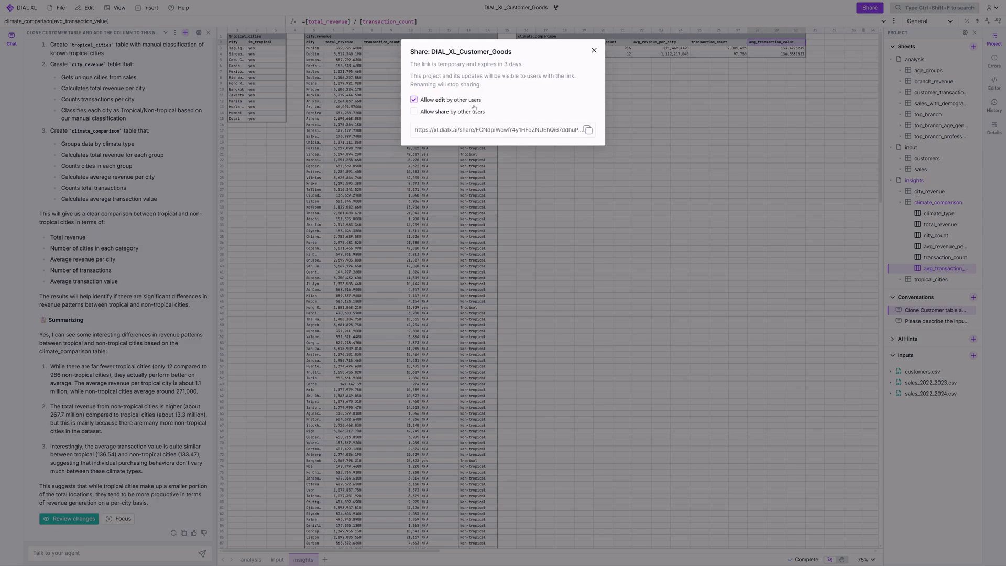
left_click(589, 130)
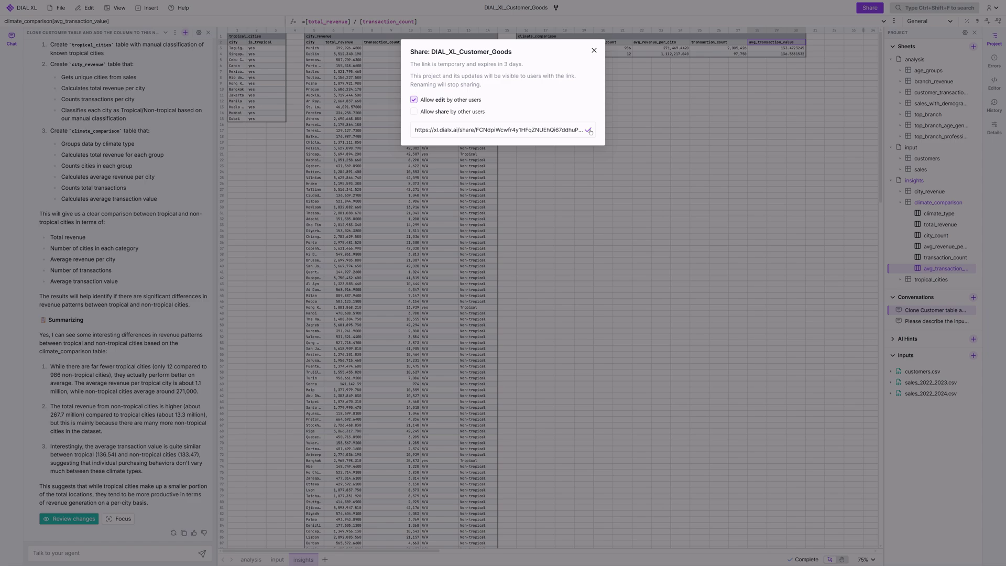
left_click(594, 50)
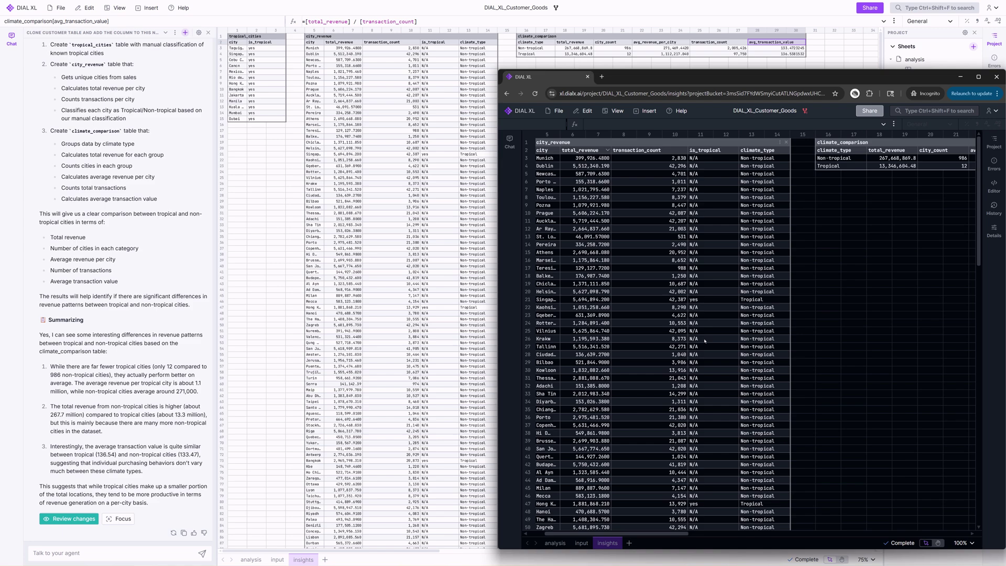
- In the shared copy's city_revenue table, set the climate_type of Sha Tin to "Tropical"
left_click(751, 394)
type("Tropical")
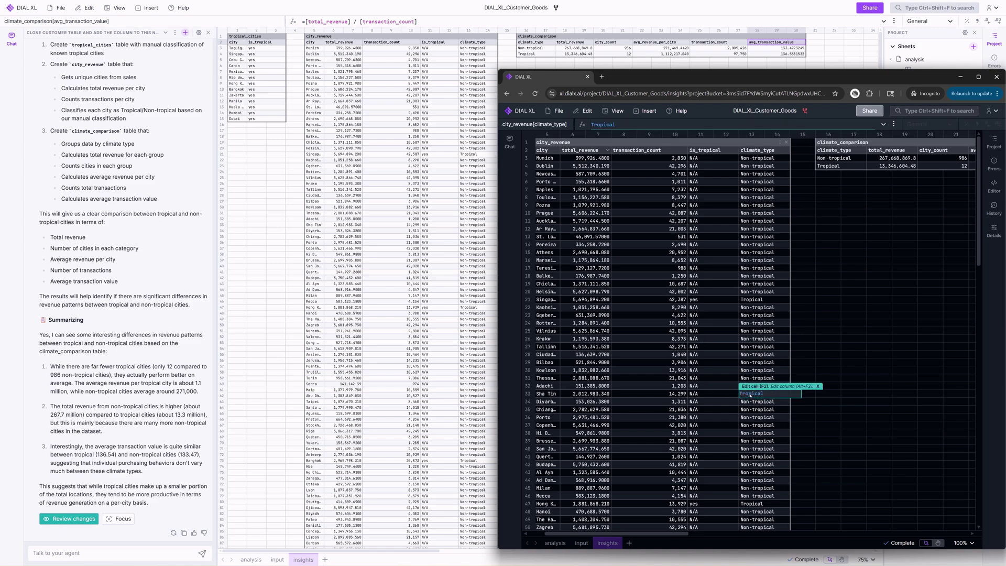
key("Return")
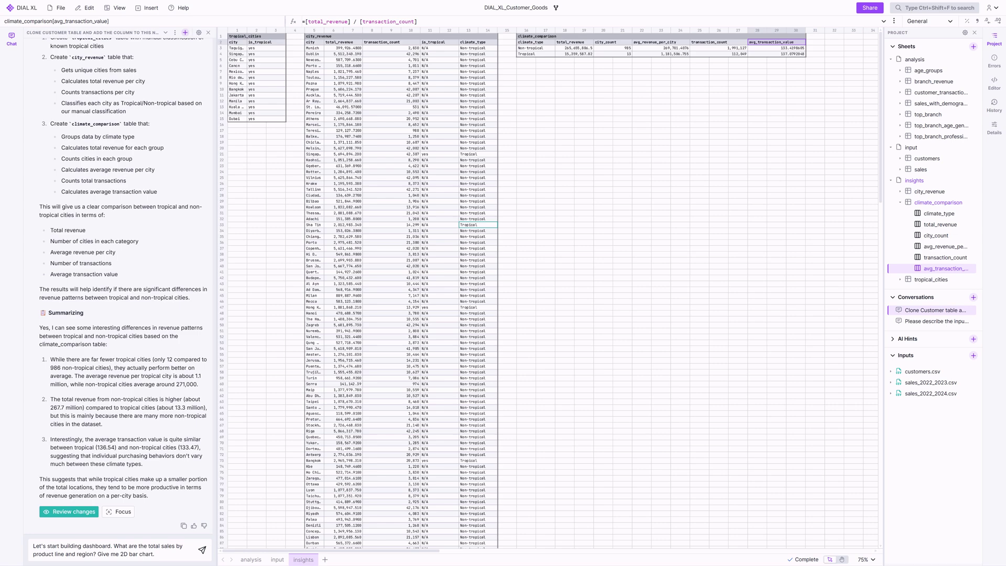
- Add another worksheet to the project and name it "dashboard"
left_click(325, 560)
key("BackSpace")
key("BackSpace")
key("BackSpace")
key("BackSpace")
key("BackSpace")
key("BackSpace")
type("dashboard")
key("Return")
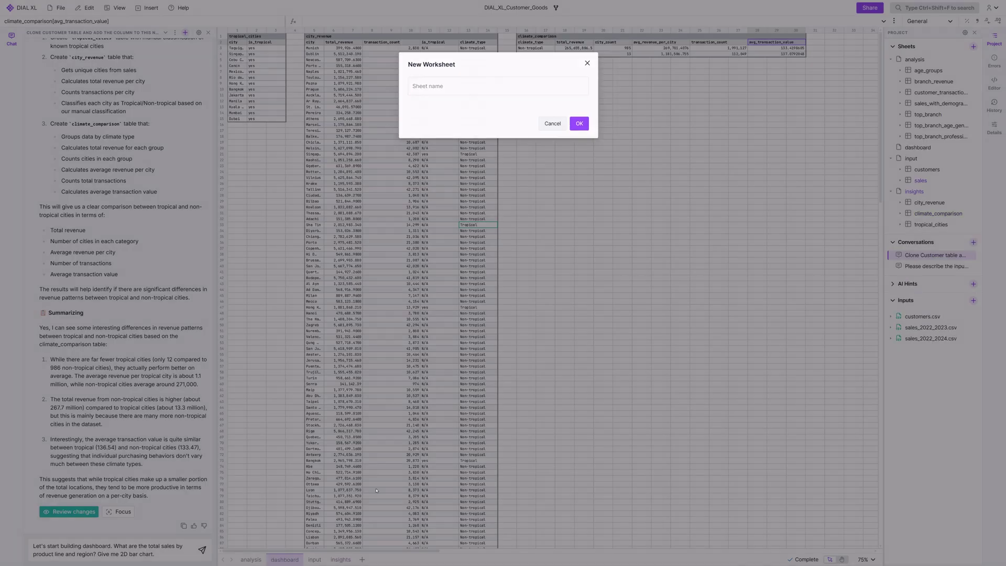
- Ask the agent for a 2D bar chart of total sales by product line and region, and accept its pending edits
left_click(203, 551)
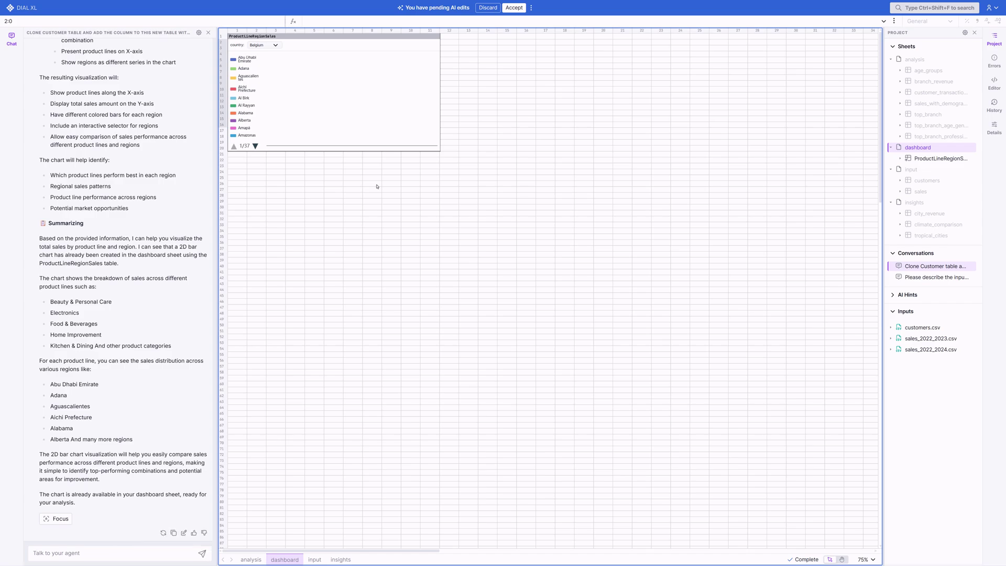
left_click(509, 8)
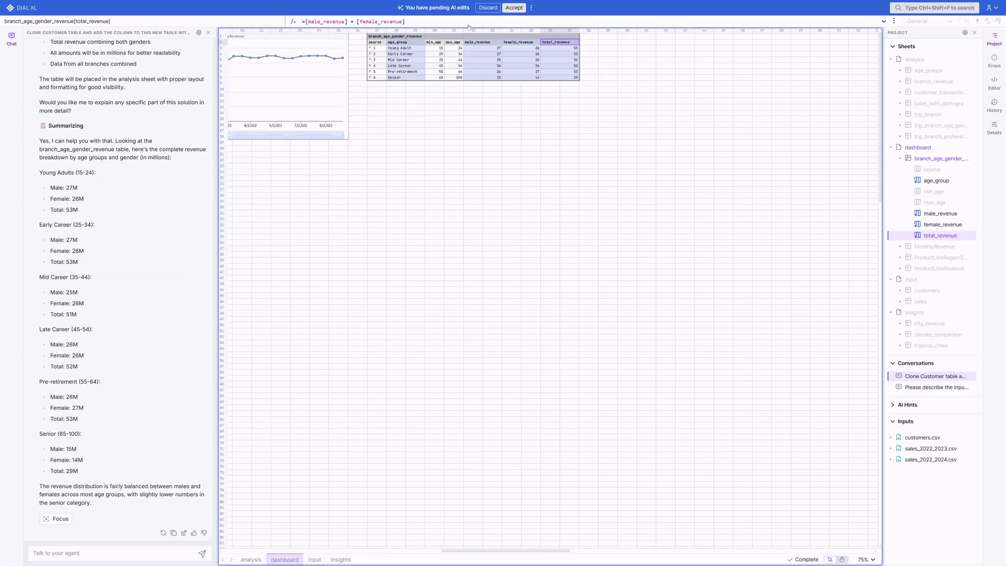
- Place the branch_age_gender_revenue table below the MonthlyRevenue chart, and widen the ProductLineRevenue pie chart to match the bar chart above it
left_click_drag(381, 37, 395, 164)
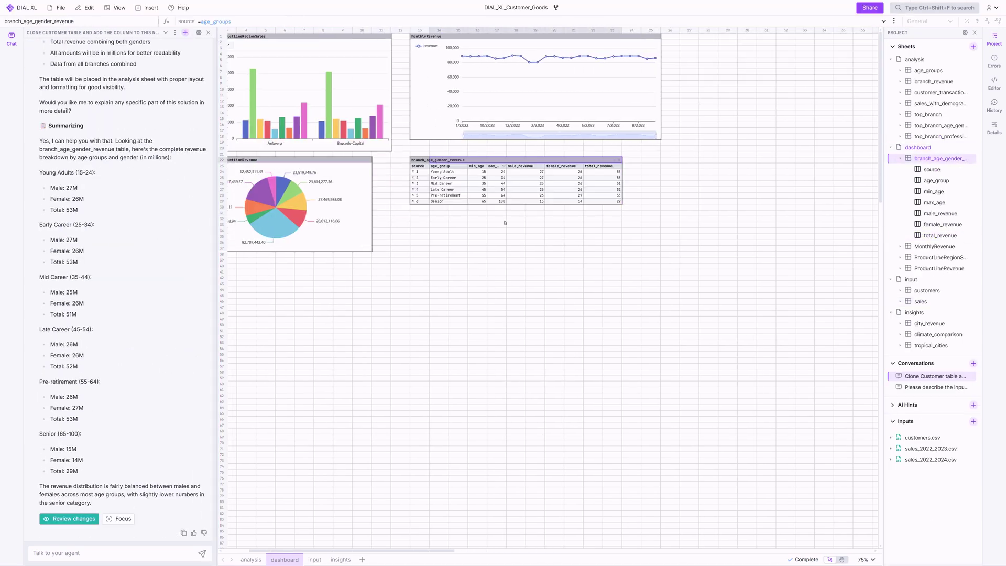
left_click_drag(372, 251, 392, 252)
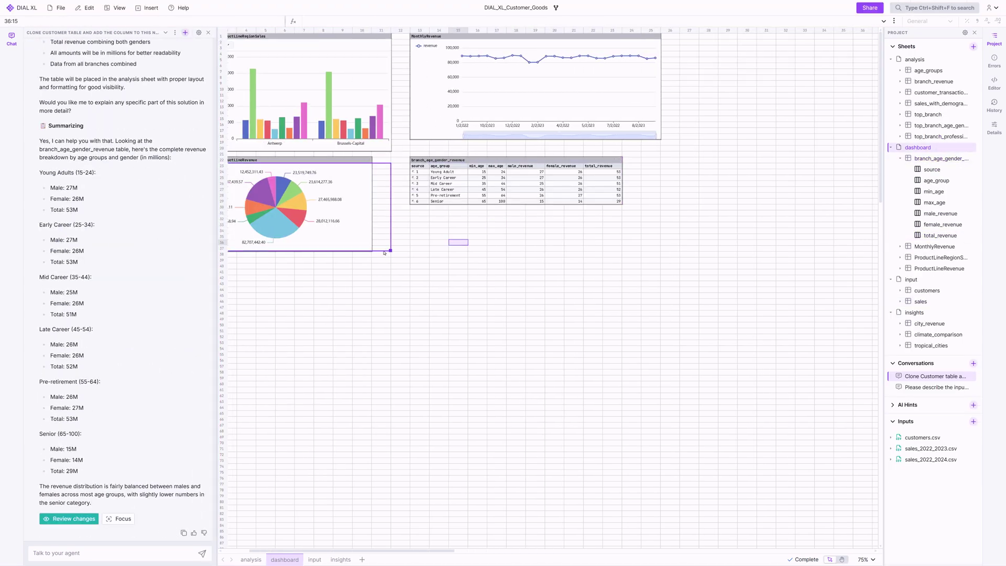
scroll(525, 262, "left", 2)
- Change the source file in the sales table's input formula to sales_2022_2024.csv, and select the trade_id column
left_click(913, 203)
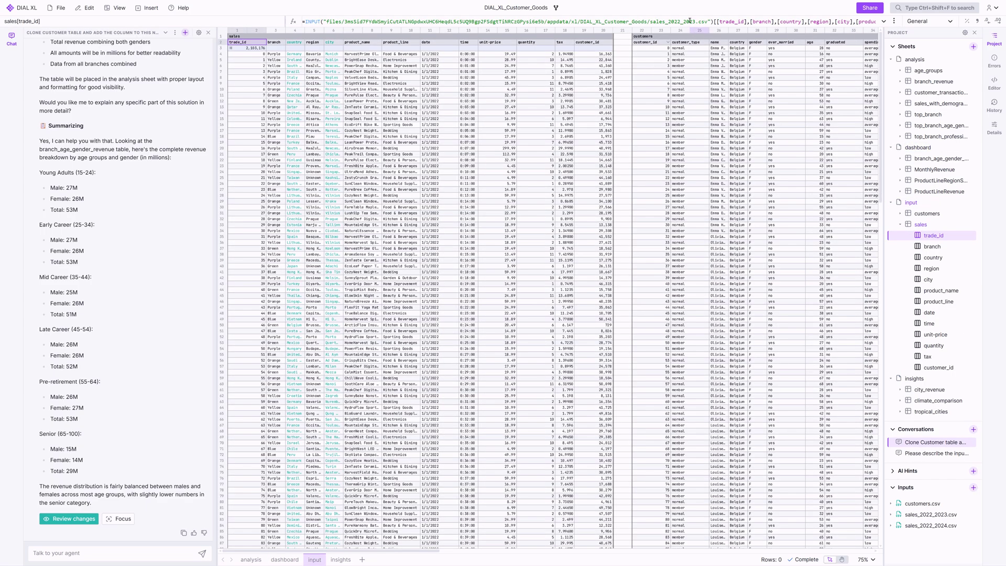
left_click(697, 22)
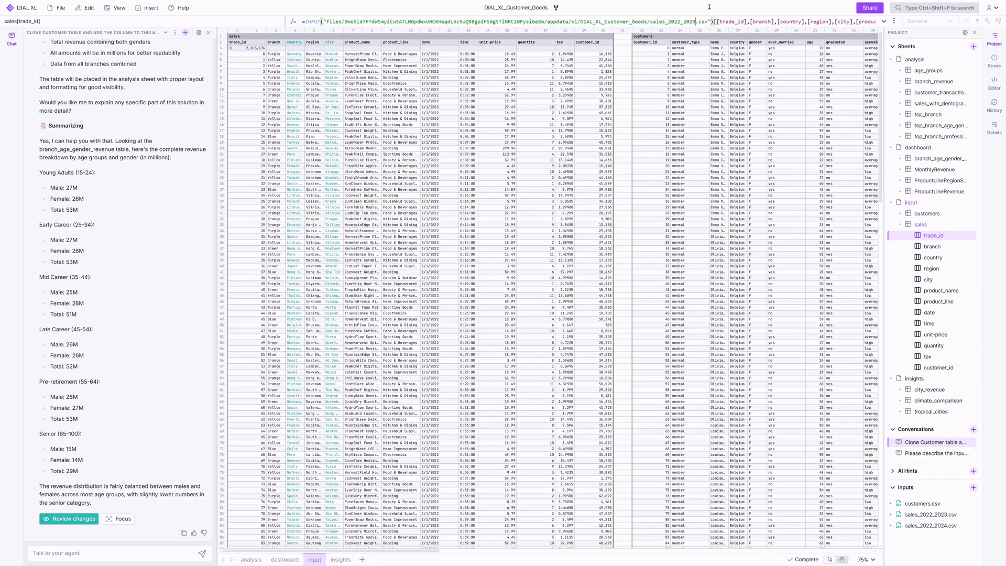
key("BackSpace")
type("4")
key("Return")
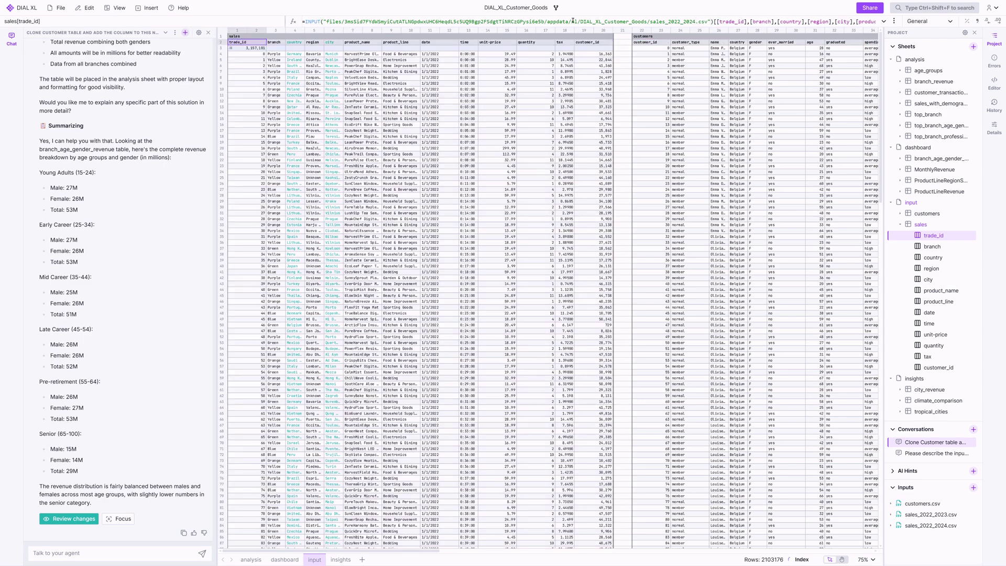
left_click(249, 37)
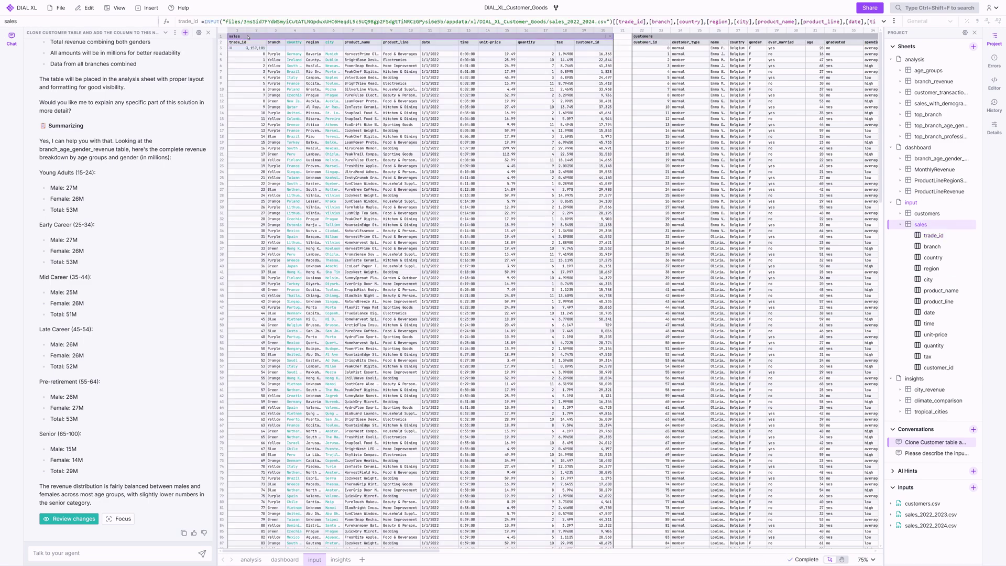
left_click(247, 42)
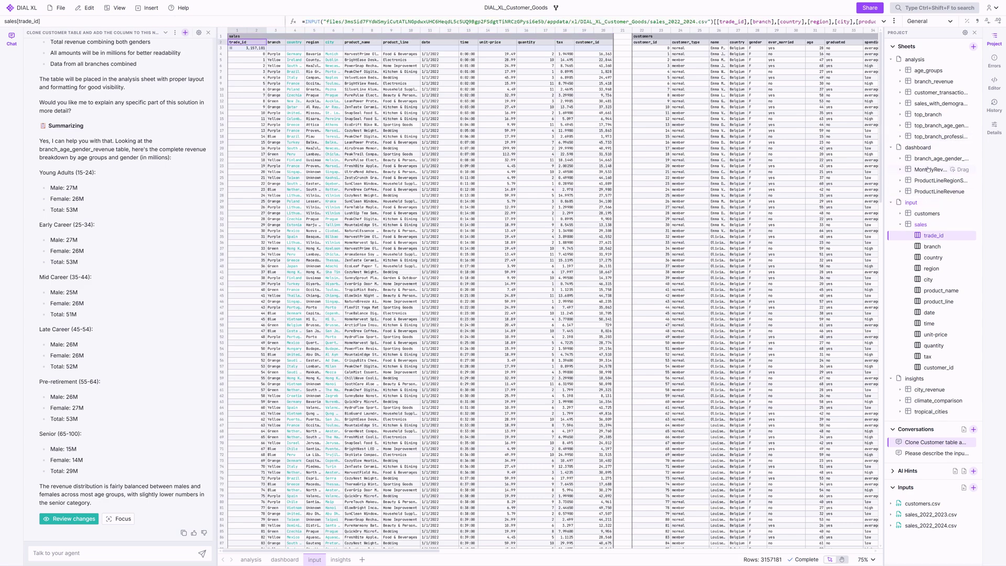
- Show the top_branch table, and share the project without edit rights for other users by copying its sharing link
left_click(926, 114)
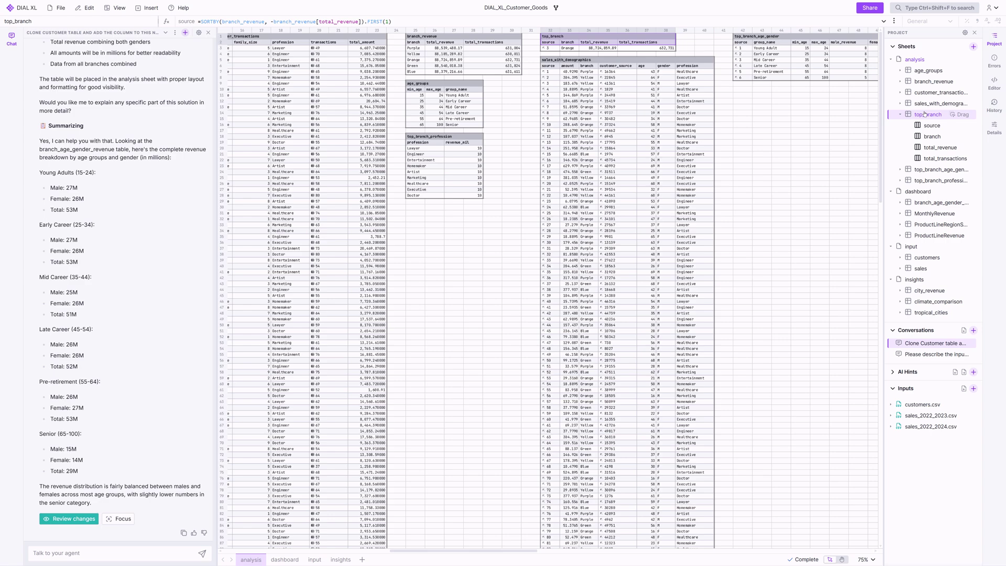
left_click(870, 8)
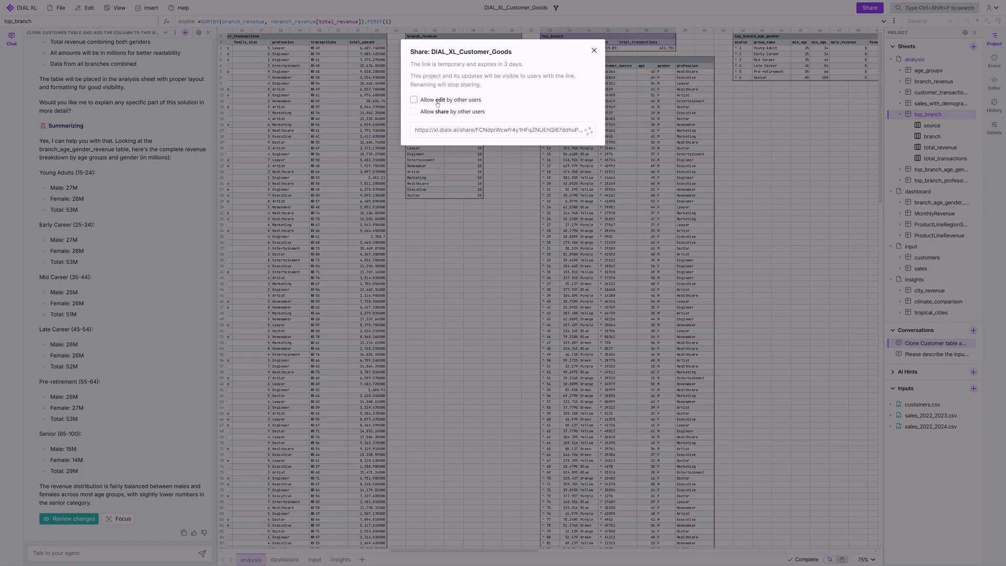
left_click(588, 129)
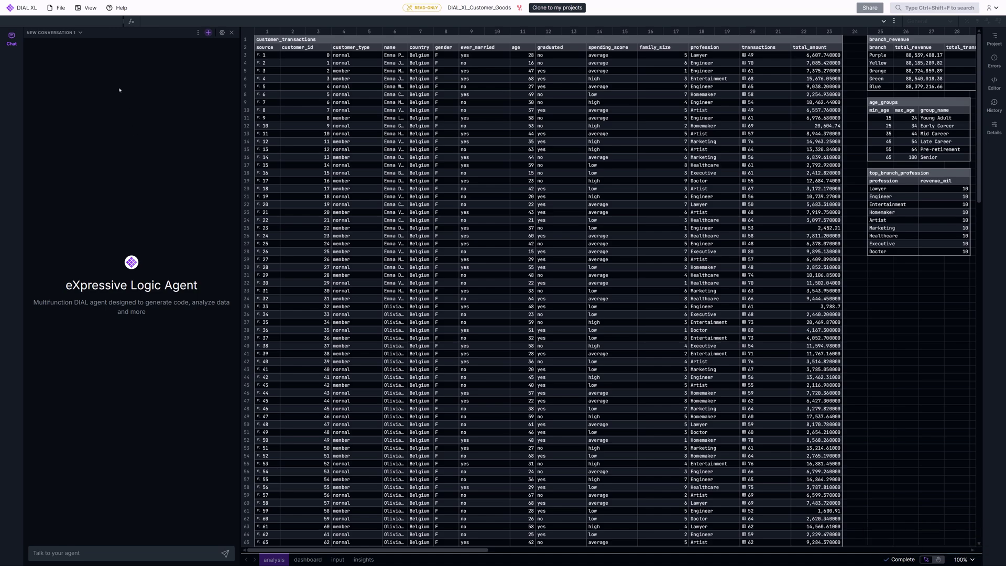
- In the shared read-only project, review the changes behind the agent's answer about the highest-revenue branch
left_click_drag(239, 507, 242, 127)
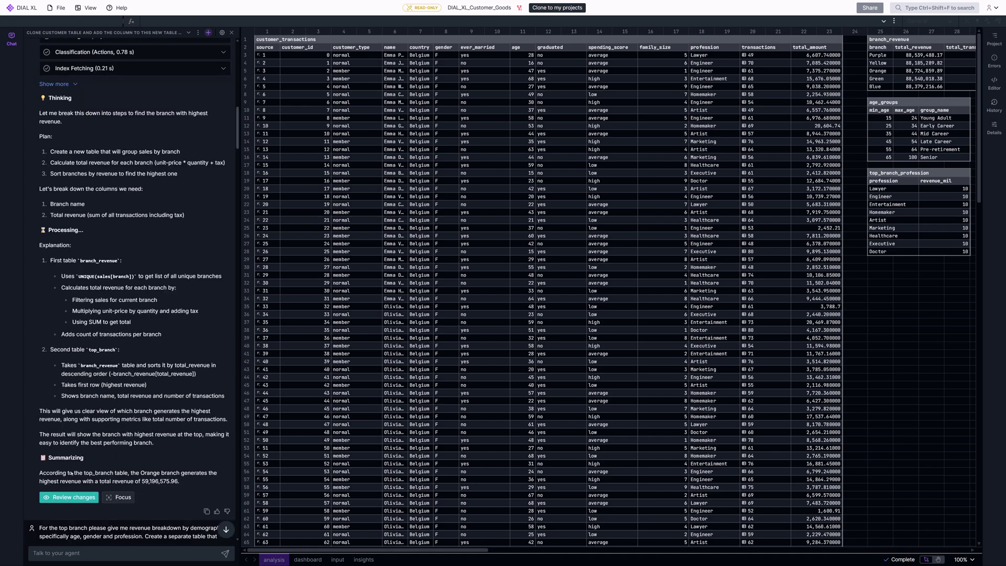
left_click(55, 498)
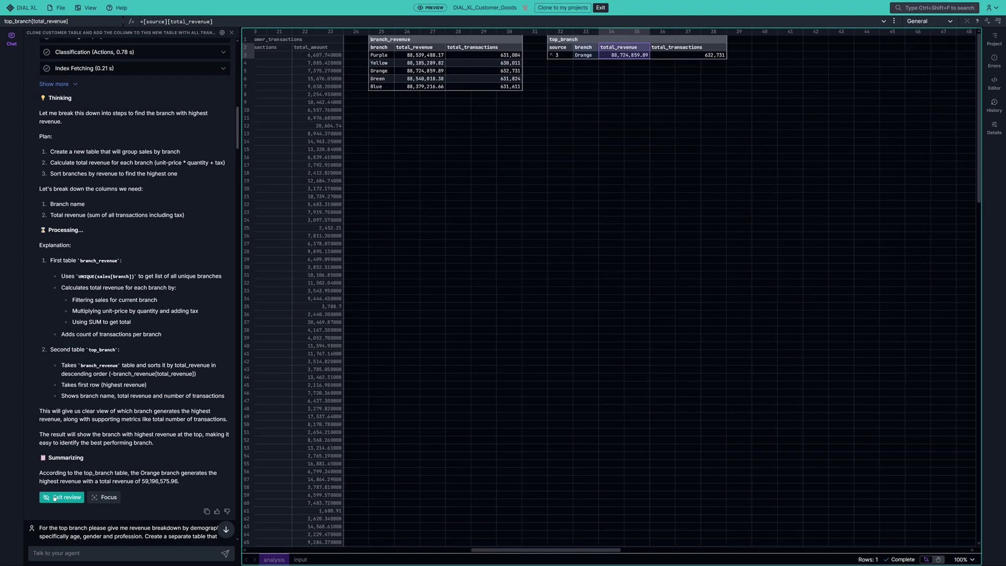
- Create a playback of the conversation, advance through its first four messages up to the climate comparison, and stop the playback
left_click(198, 33)
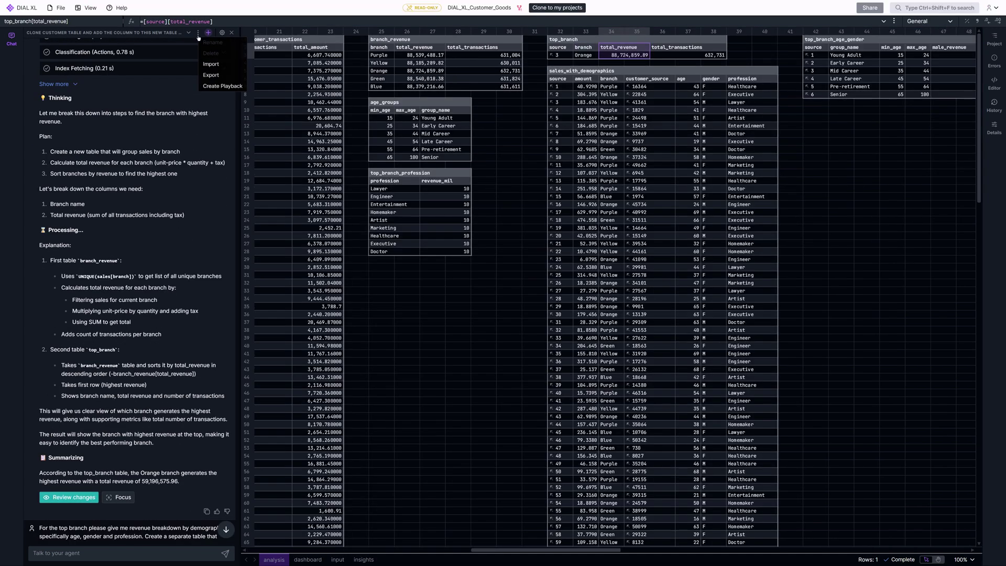
left_click(213, 88)
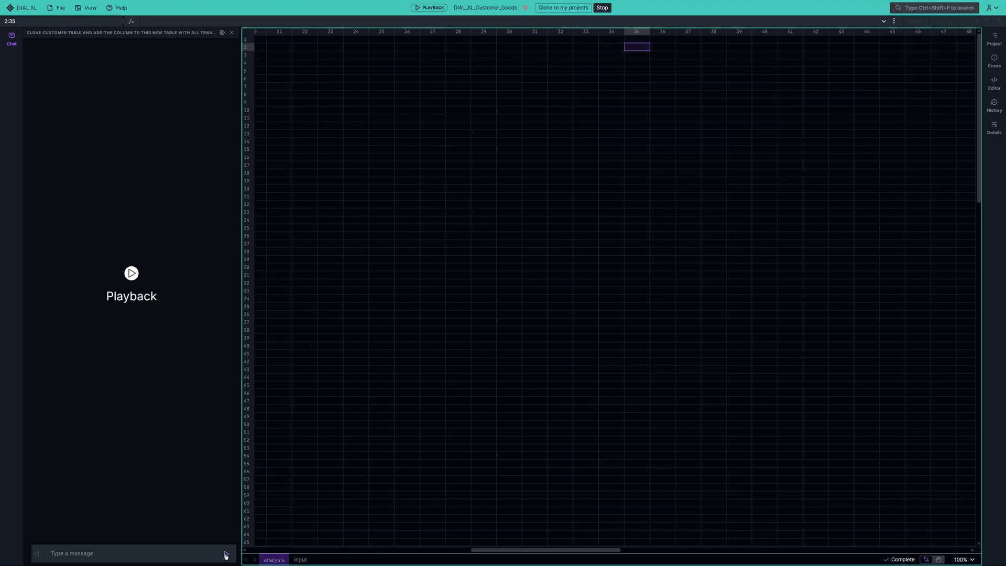
left_click(226, 554)
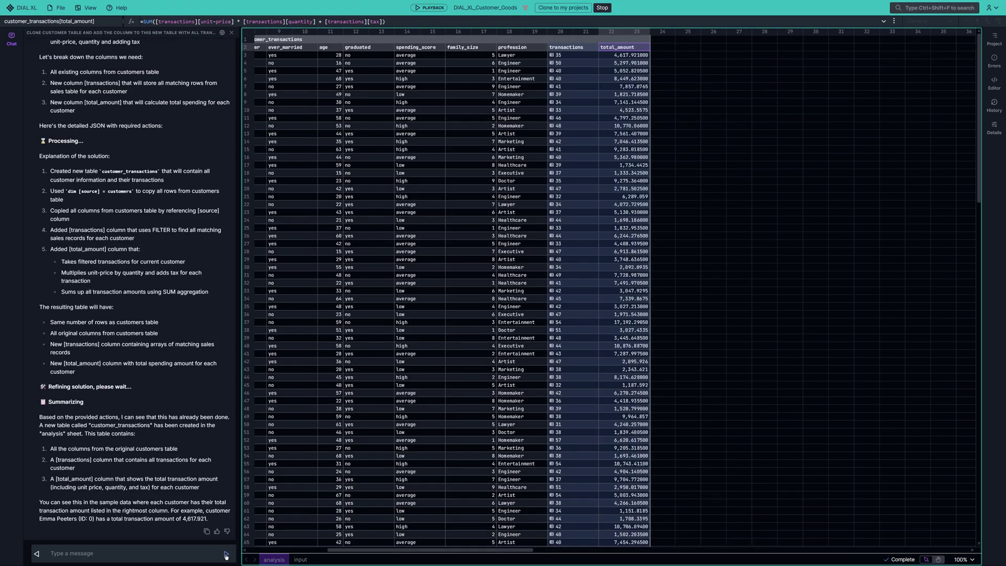
left_click(226, 555)
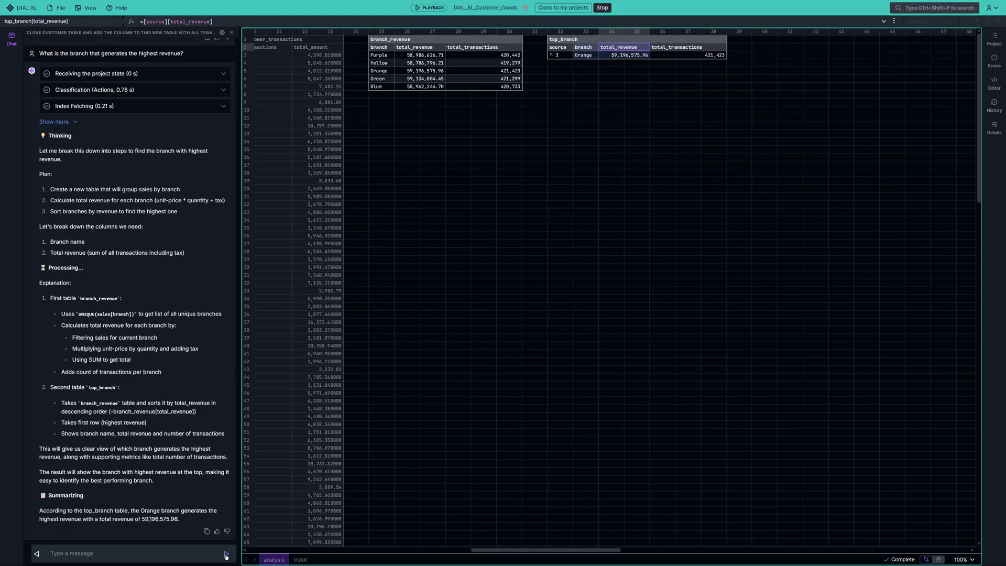
left_click(226, 555)
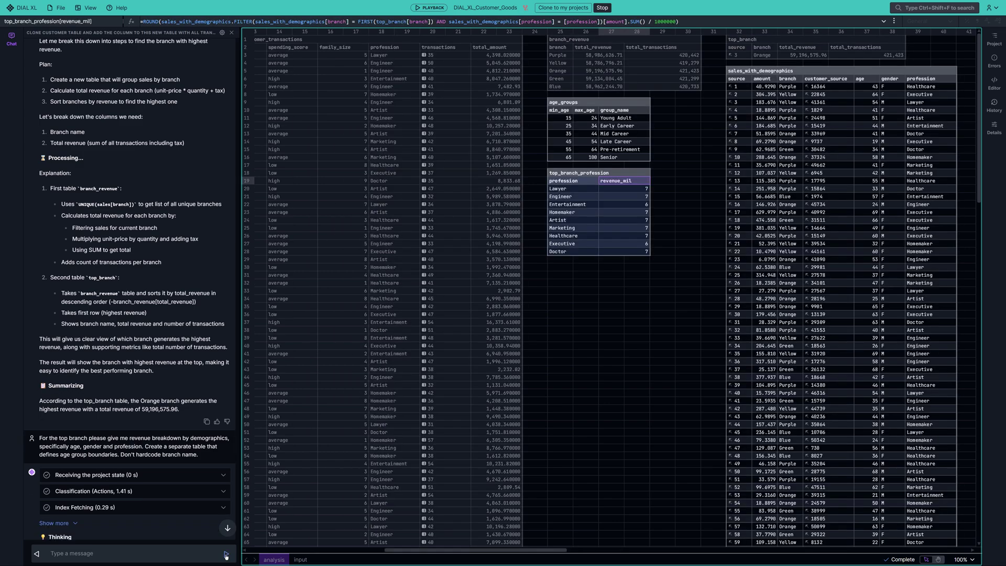
left_click(226, 554)
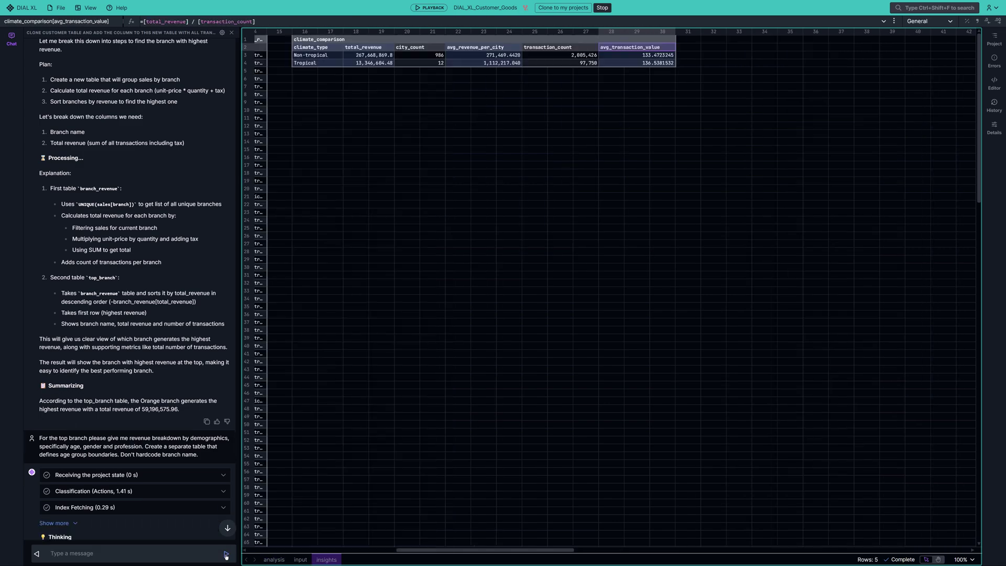
left_click(603, 7)
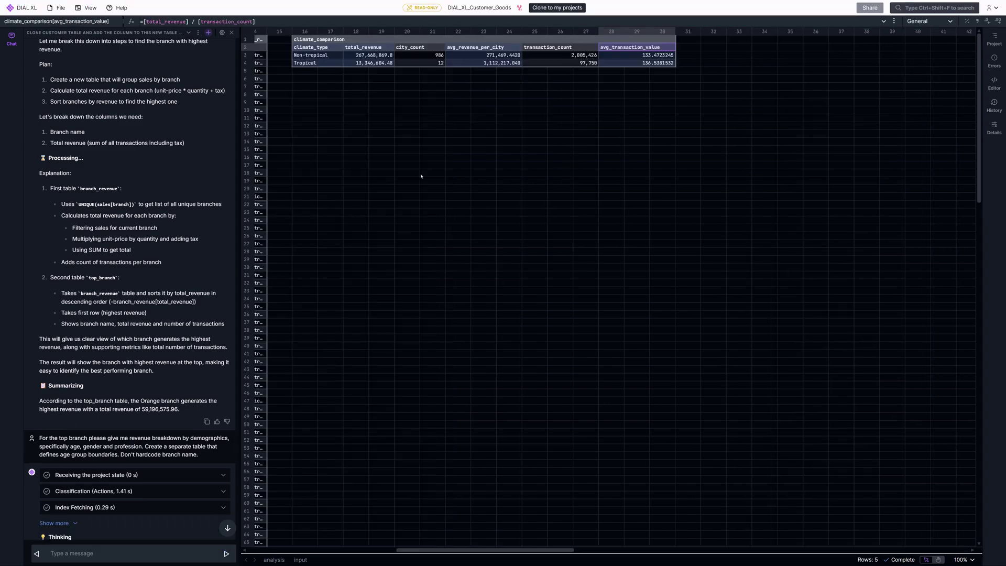
- Ask the agent "What is the revenue of the purple branch?", accept its pending edits, and leave the change preview
left_click(79, 555)
type("What is the revenue of the purple br")
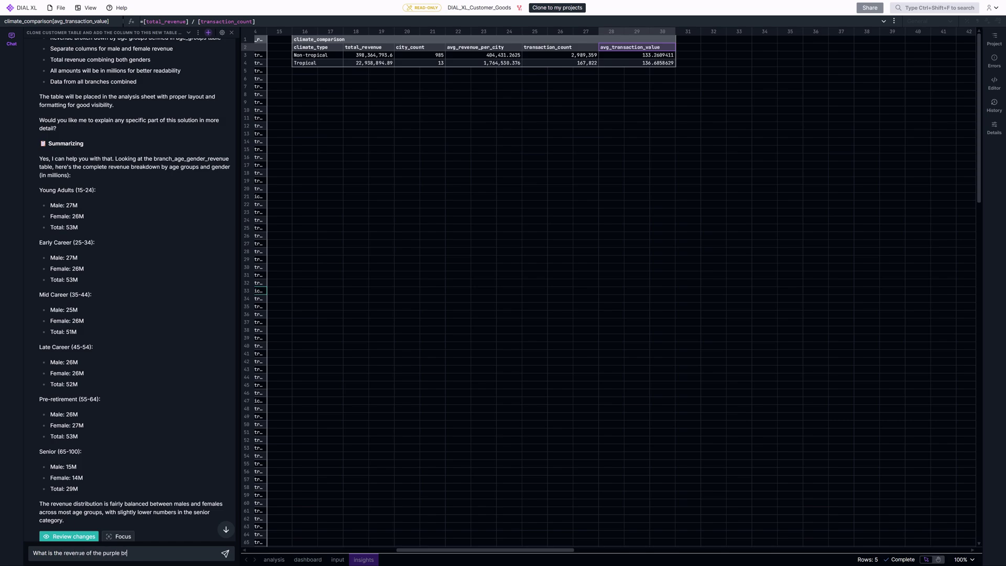
left_click(226, 530)
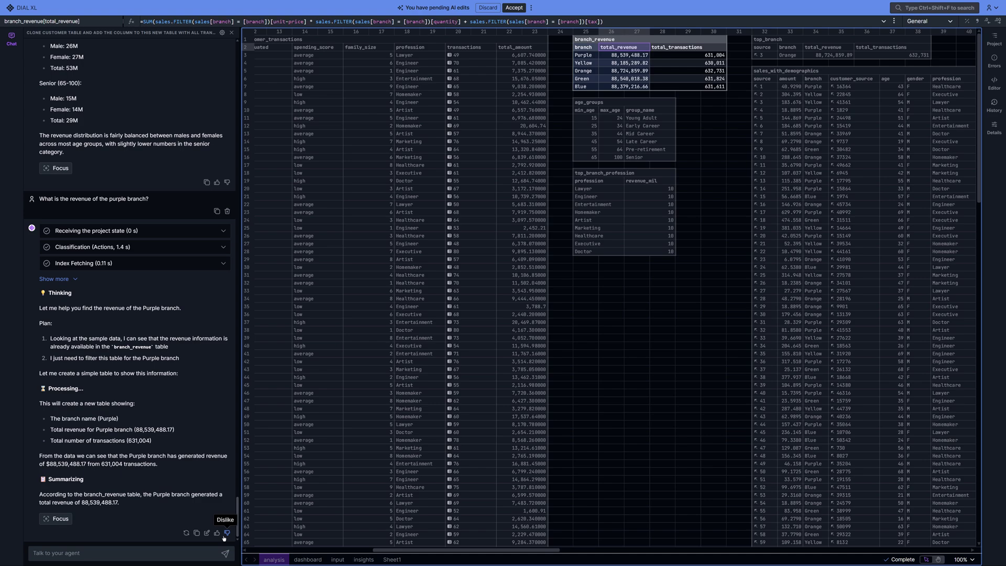
left_click(518, 8)
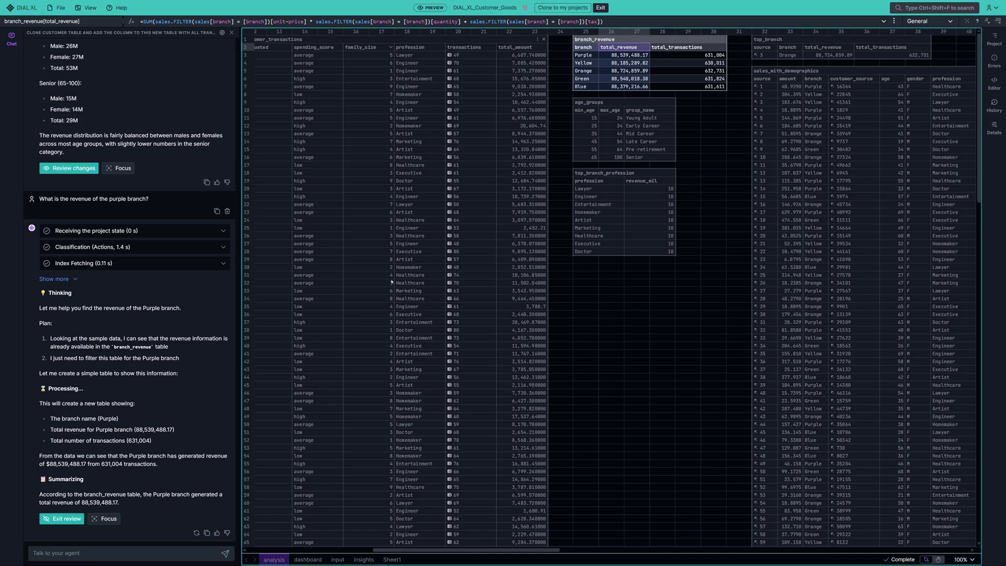
left_click(601, 8)
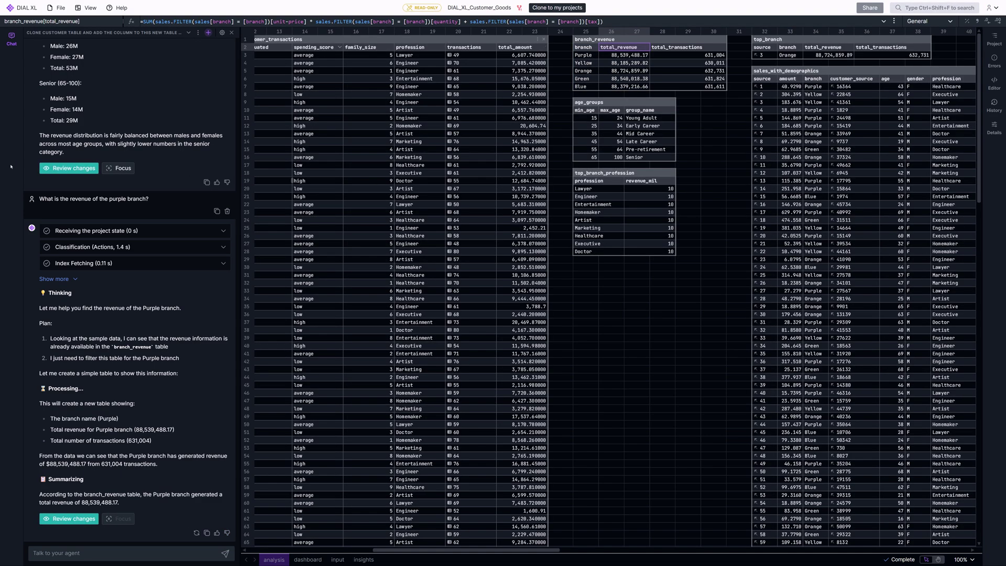